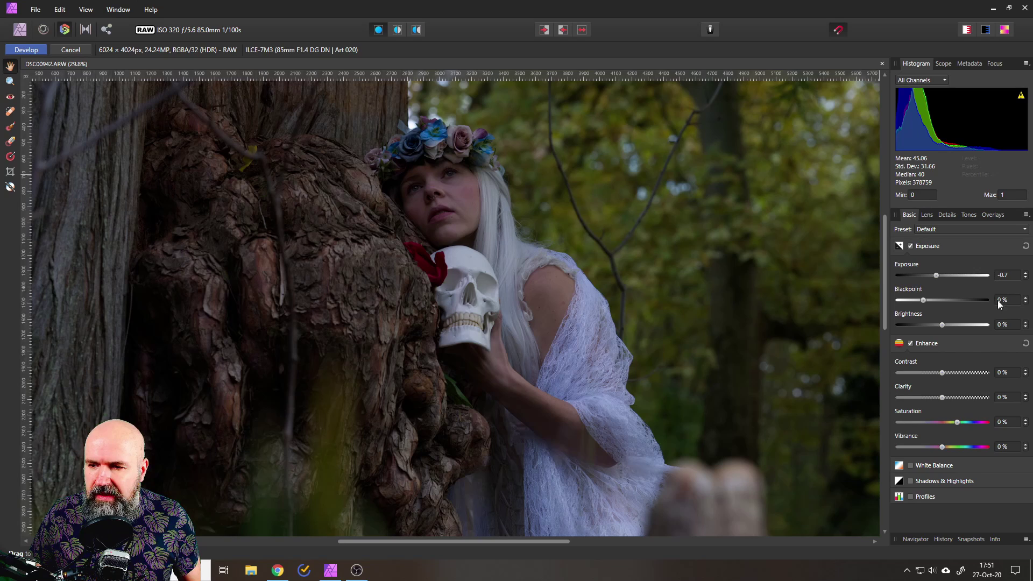
Step: Reset exposure to 0, then enable White Balance (4456 K, Tint 7%) and Shadows & Highlights
click(1026, 248)
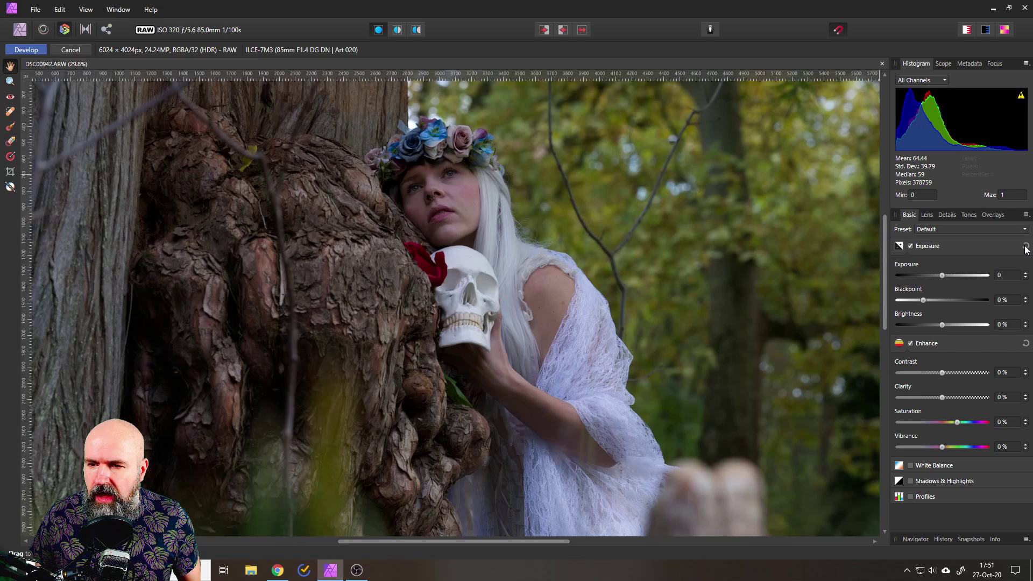
click(1026, 345)
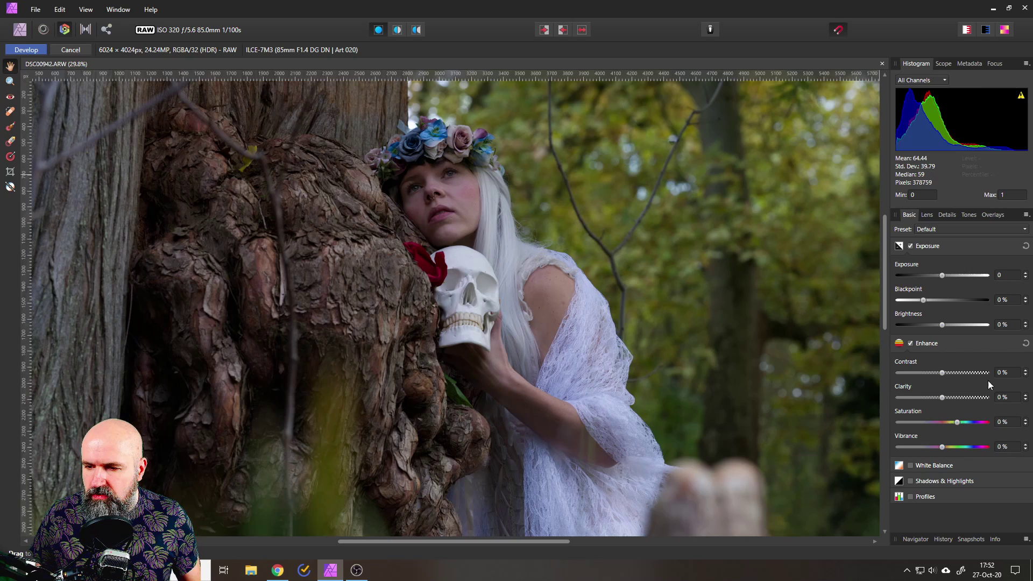
click(922, 466)
scroll(959, 427, down, 1)
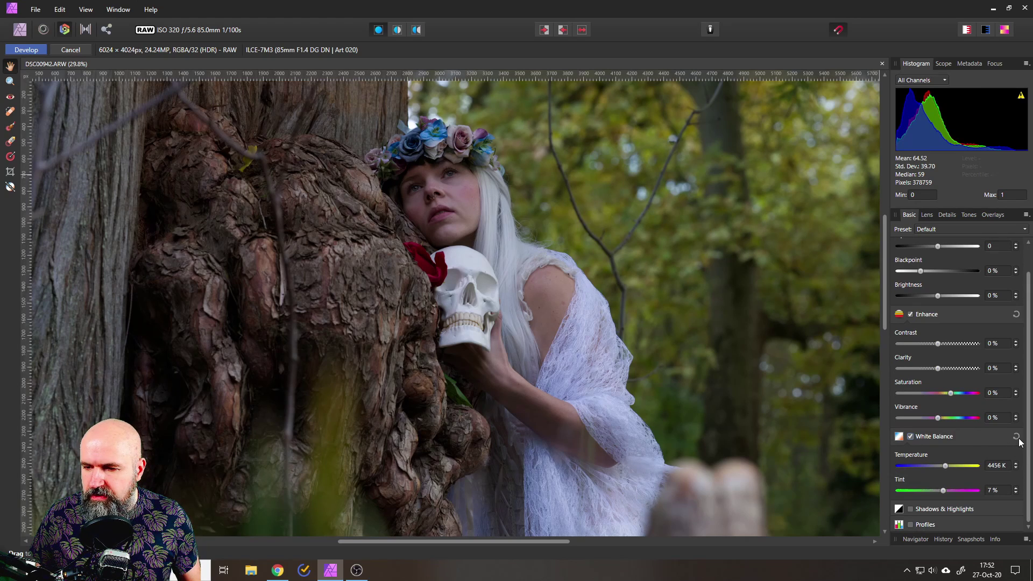
click(939, 509)
scroll(952, 454, down, 2)
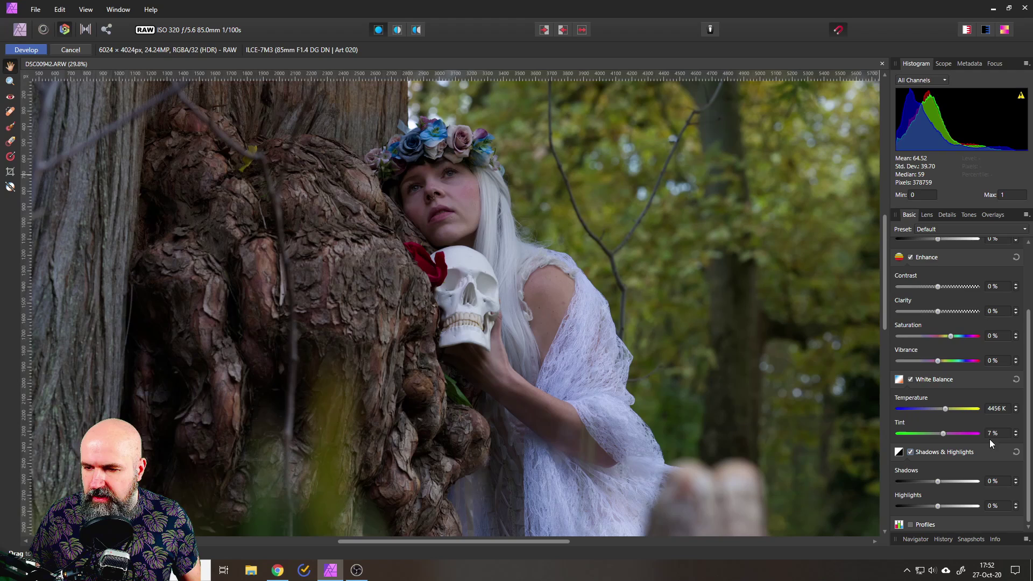
scroll(941, 466, up, 3)
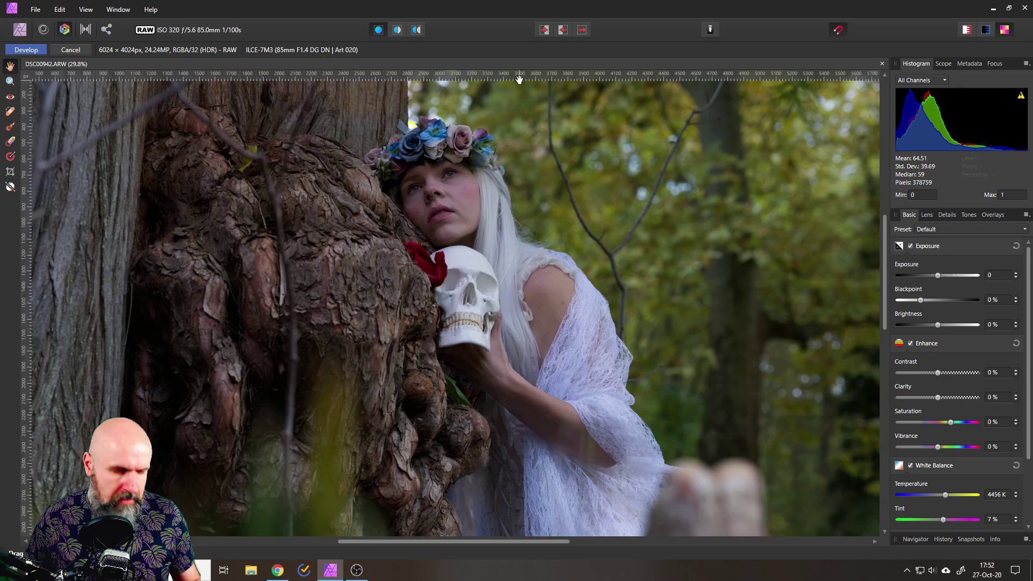
scroll(425, 115, up, 4)
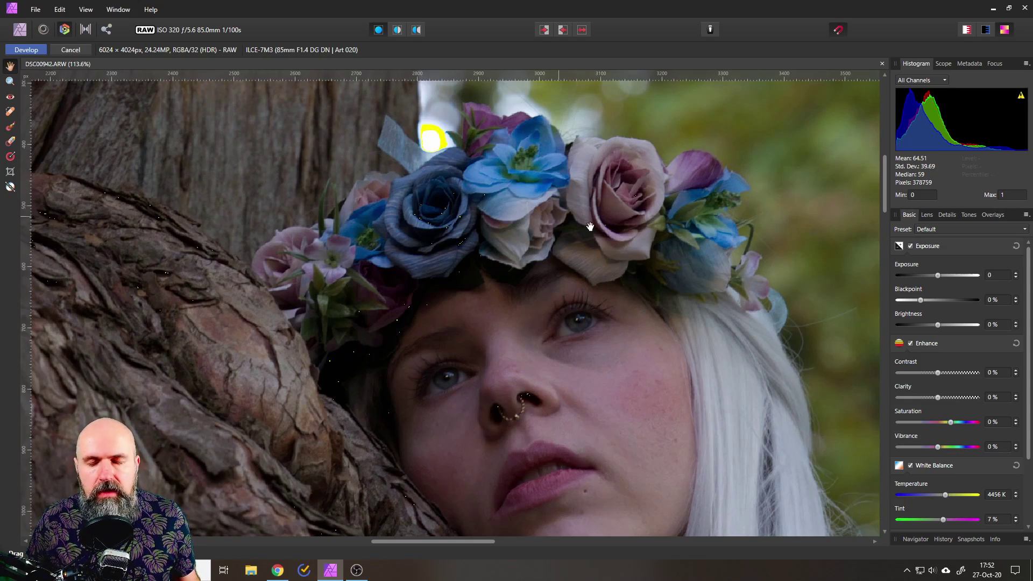
scroll(611, 264, down, 3)
scroll(611, 265, down, 1)
drag(612, 265, 540, 196)
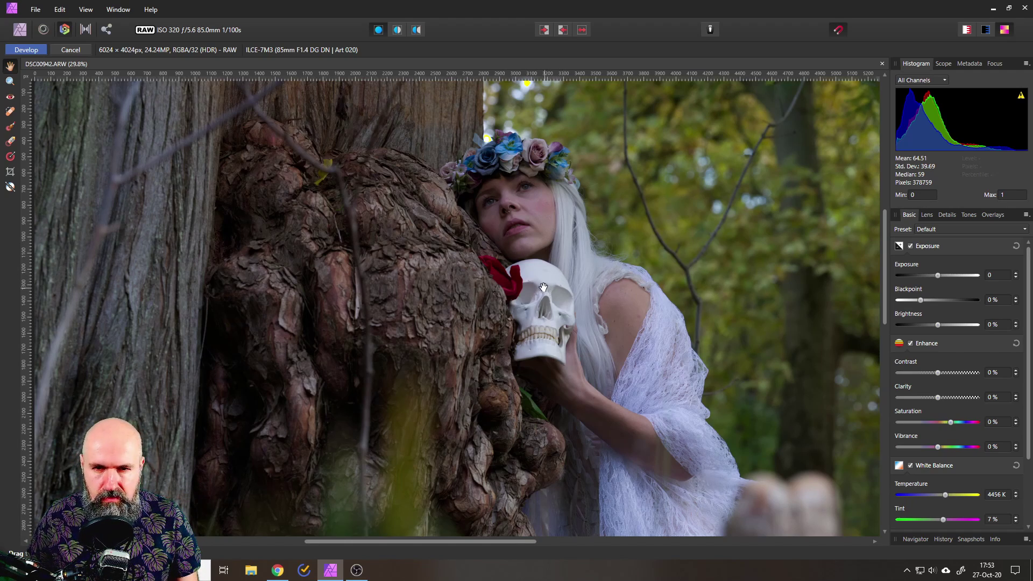
drag(559, 278, 497, 283)
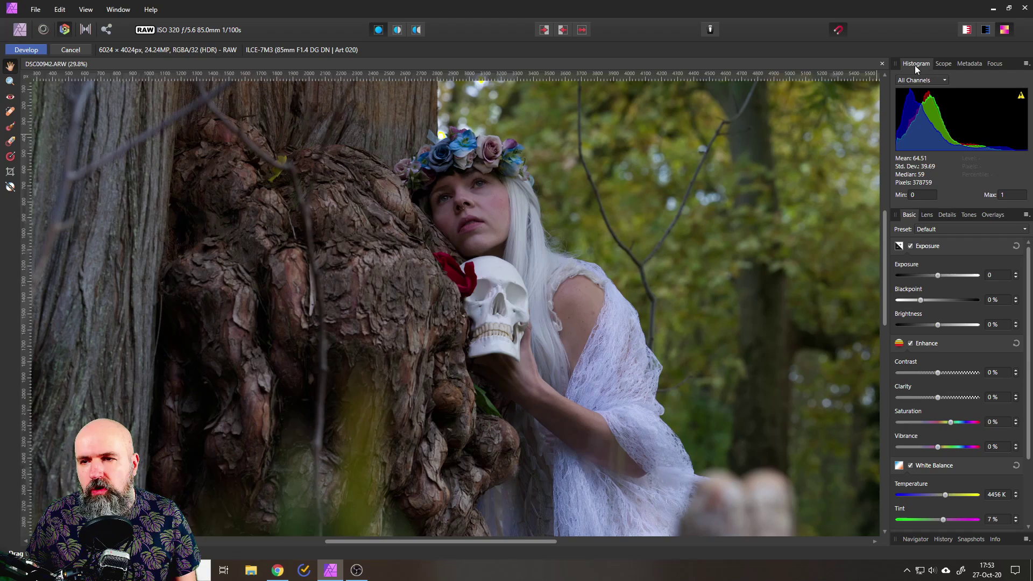
Step: Switch the top-right panel from the histogram to the Intensity Waveform scope
click(942, 64)
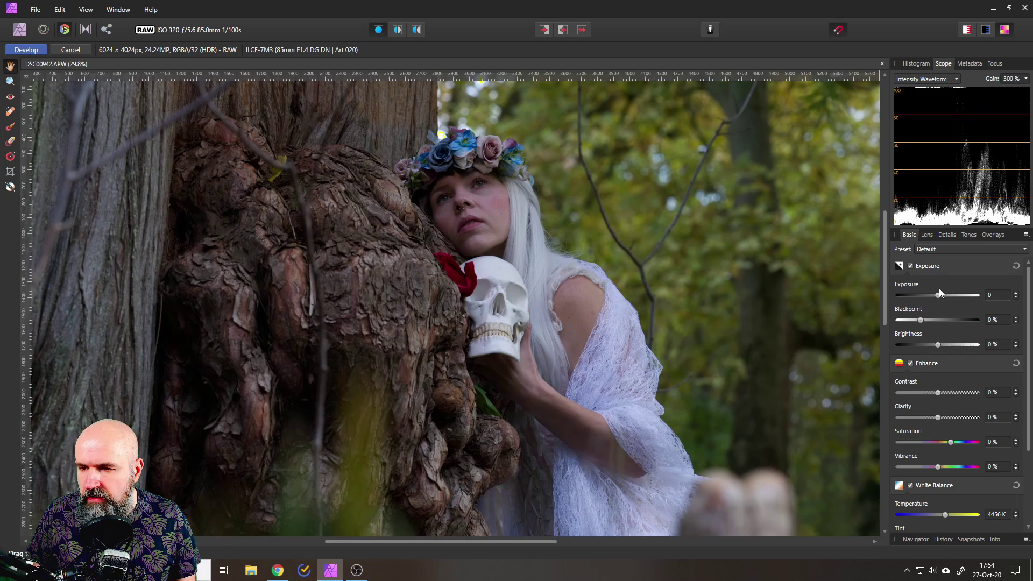
Step: Brighten the portrait with Exposure 0.918, Blackpoint 5% and Brightness 8%
drag(939, 297, 947, 299)
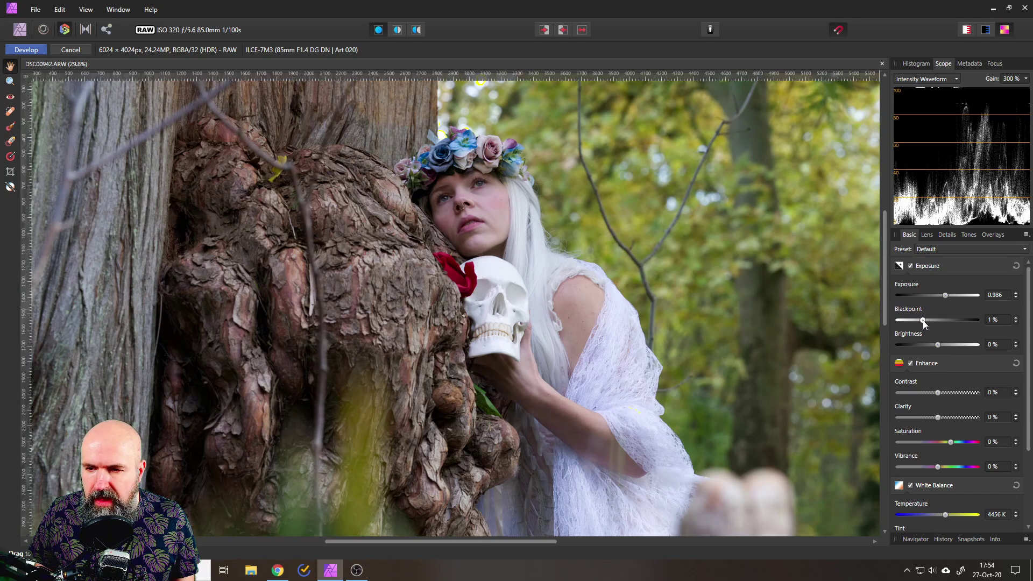
drag(926, 321, 929, 322)
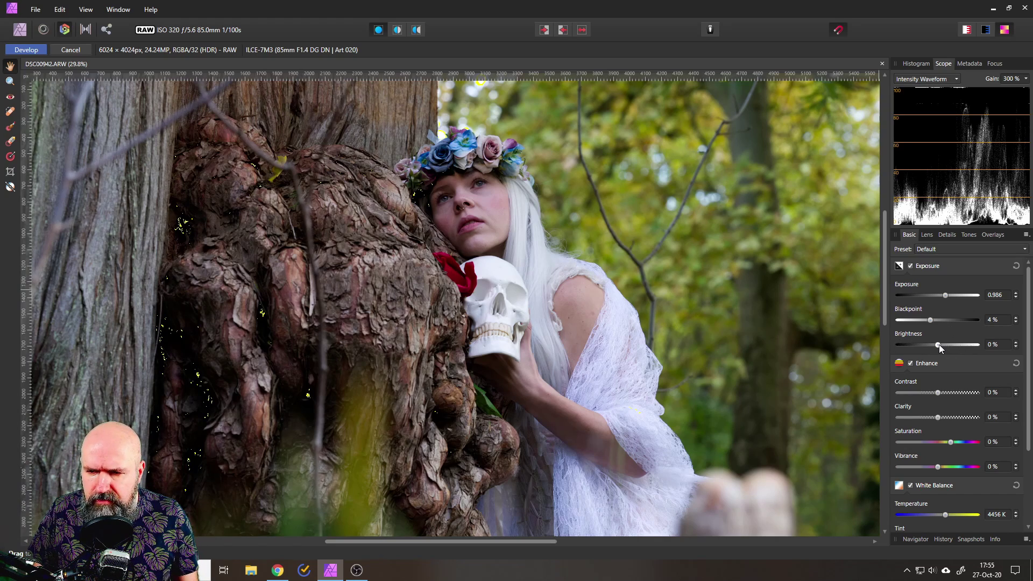
drag(939, 347, 954, 345)
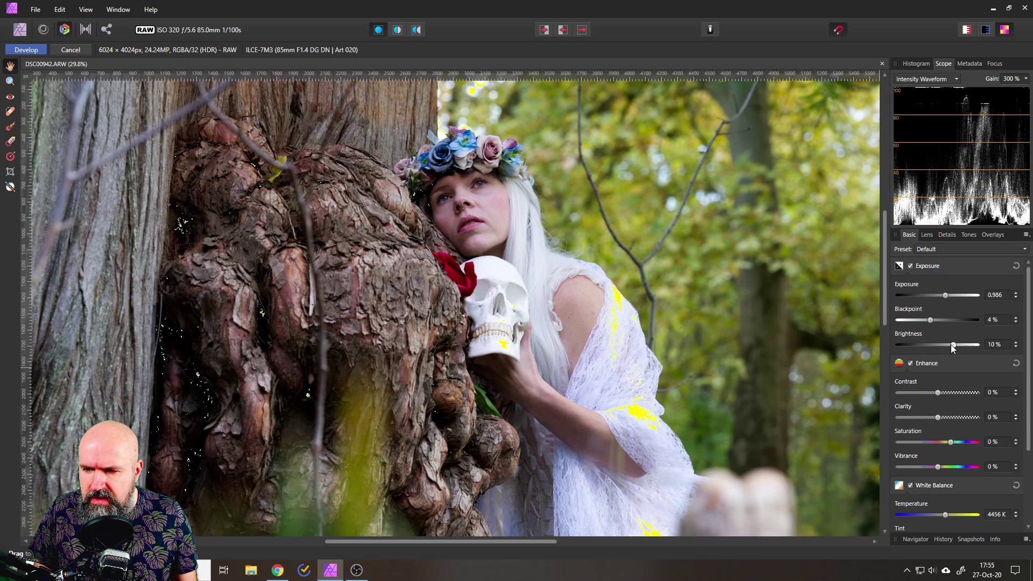
drag(932, 321, 932, 321)
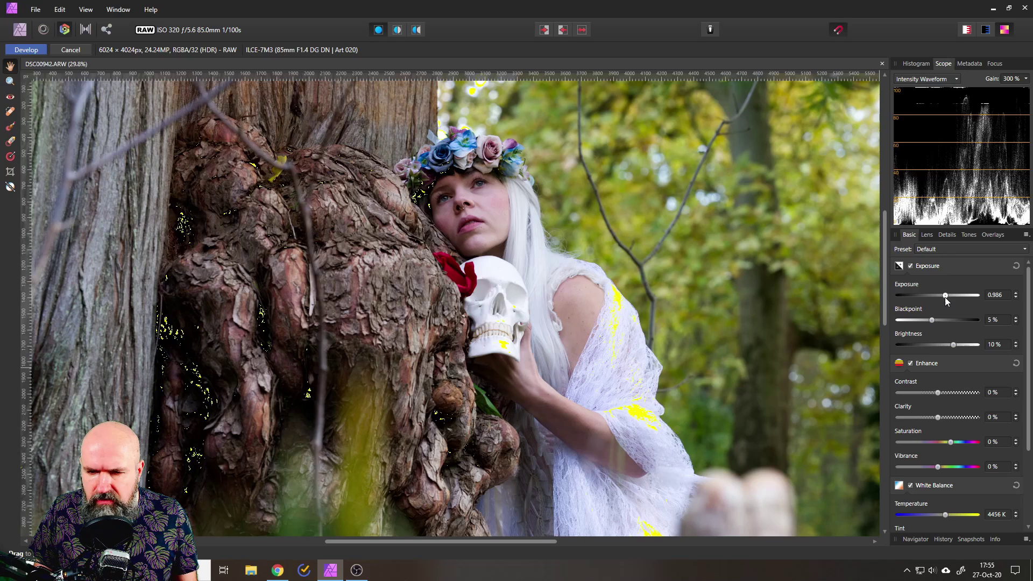
drag(945, 296, 944, 297)
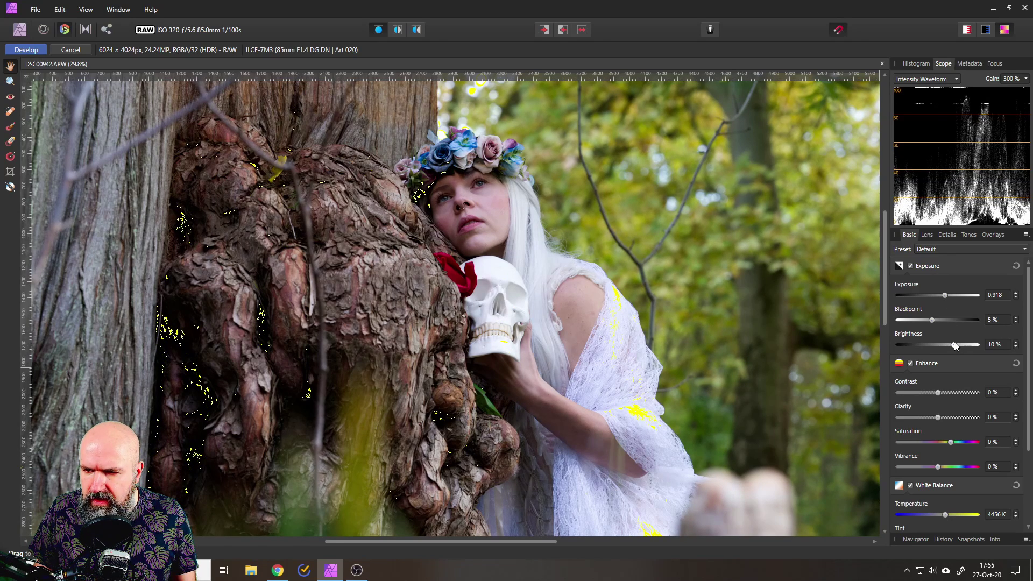
drag(953, 345, 952, 346)
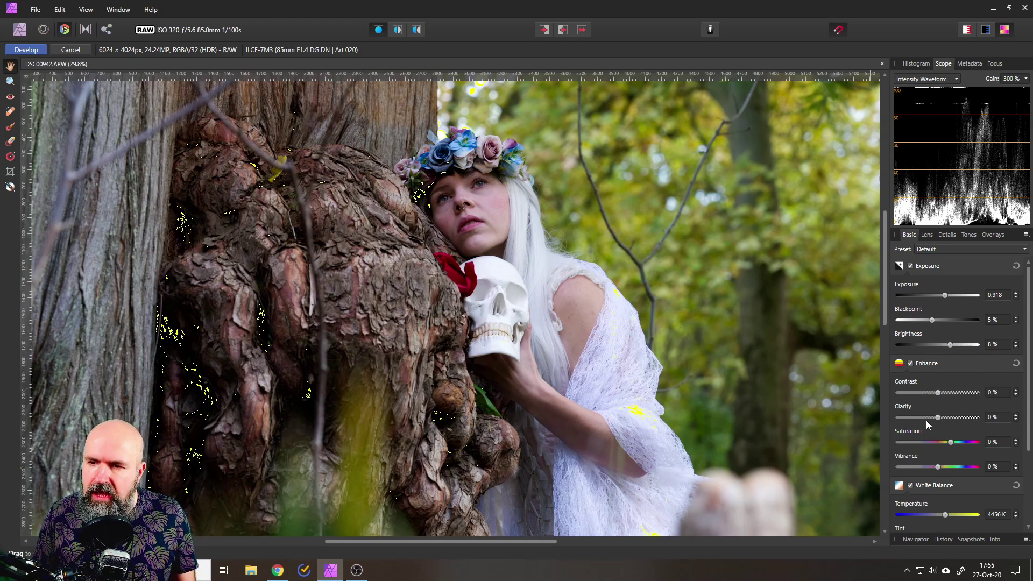
Step: In Enhance, set Clarity to -50%, Saturation to 3% and Vibrance to 21%
scroll(925, 386, down, 3)
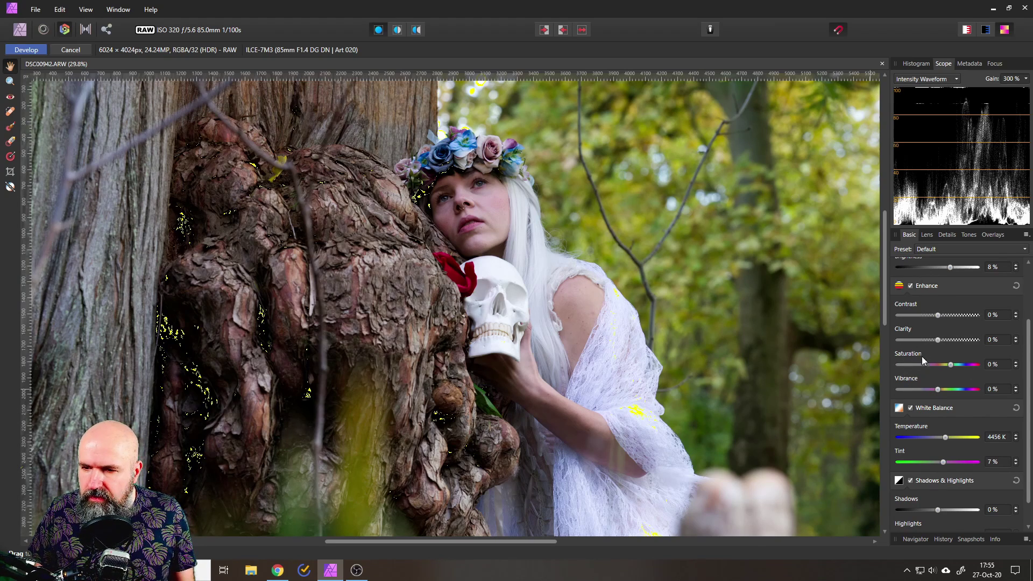
drag(937, 341, 930, 341)
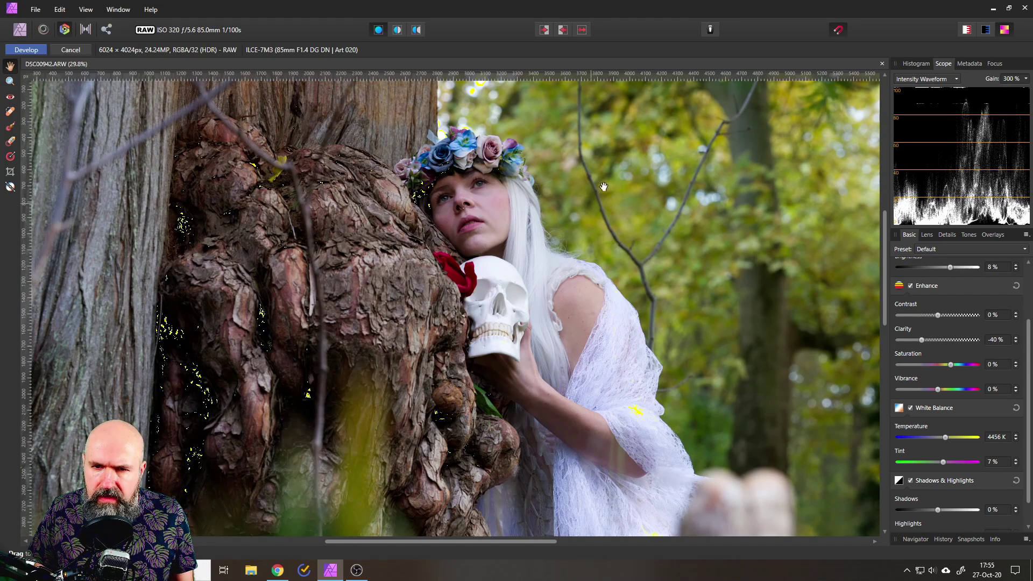
drag(922, 340, 915, 341)
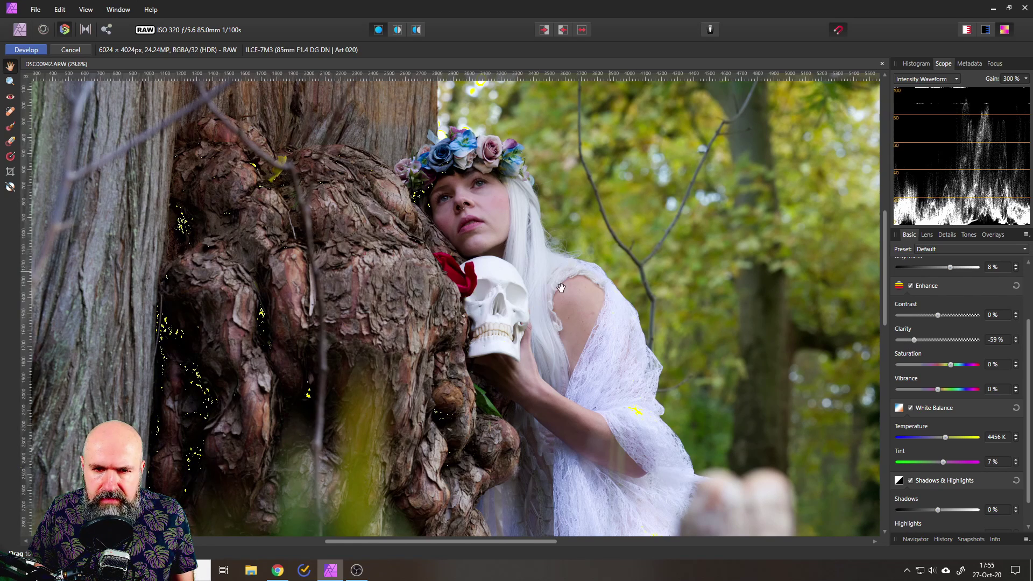
drag(916, 341, 840, 341)
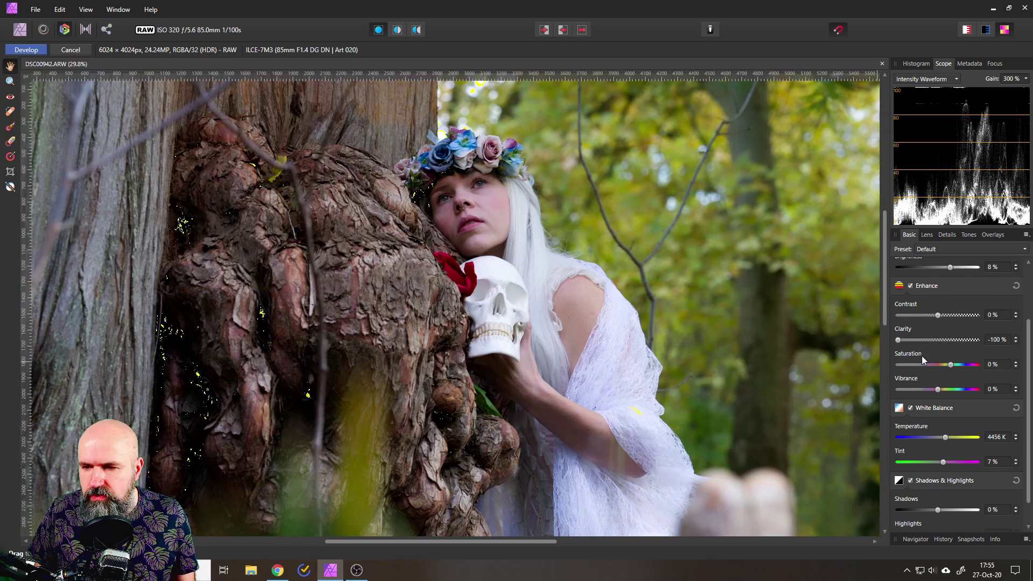
drag(900, 341, 920, 344)
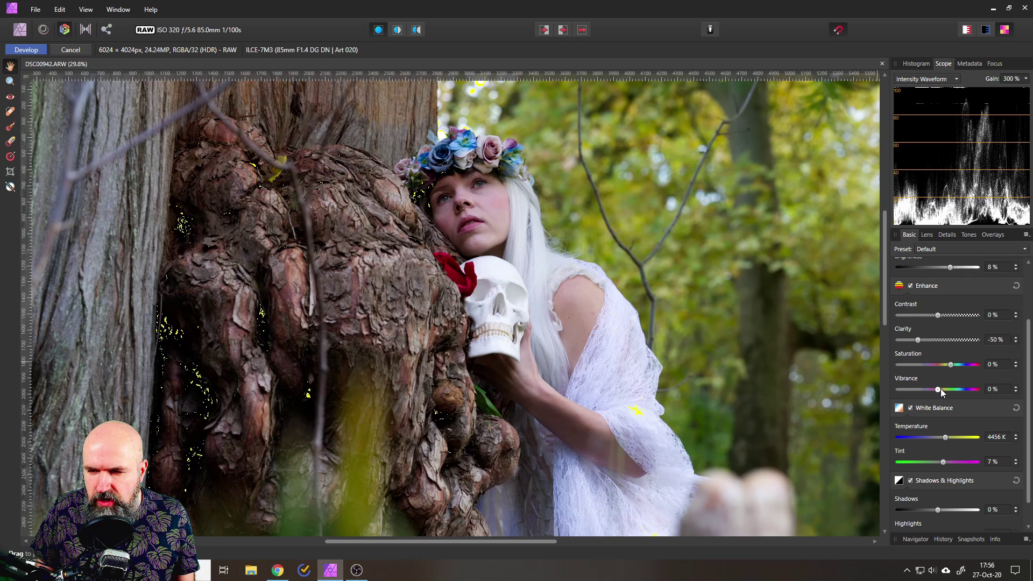
drag(941, 389, 954, 390)
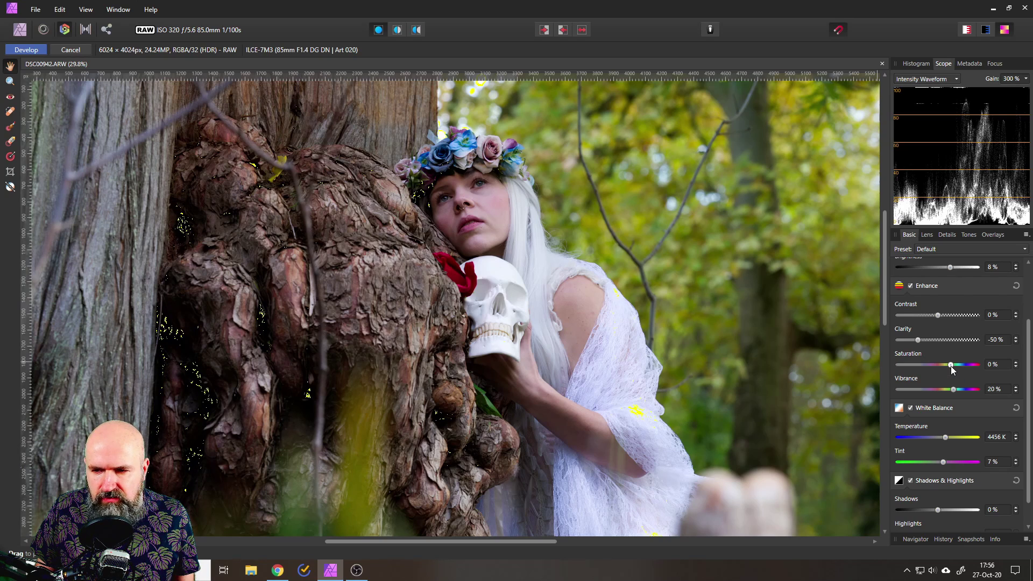
drag(951, 366, 952, 366)
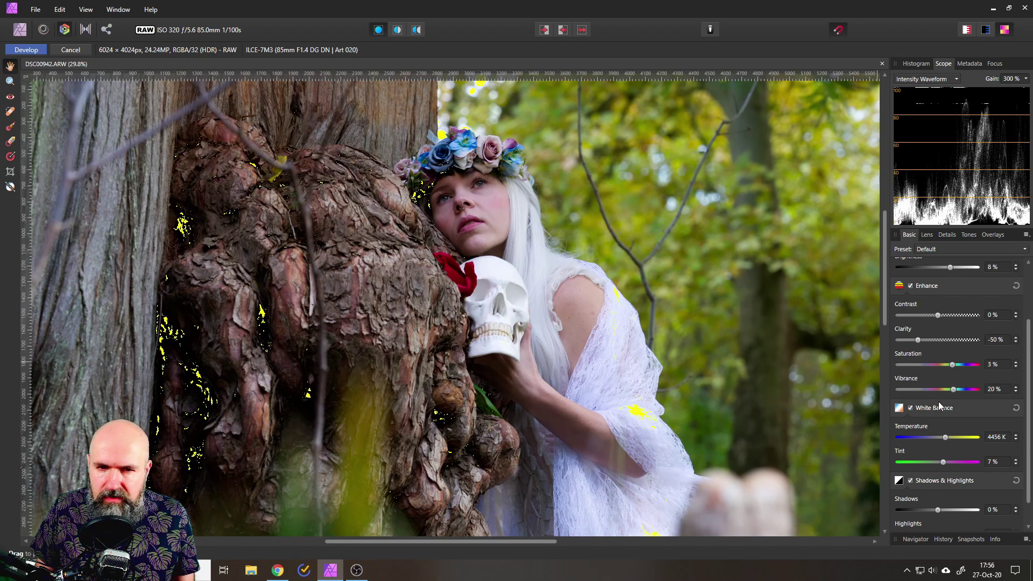
drag(955, 391, 955, 391)
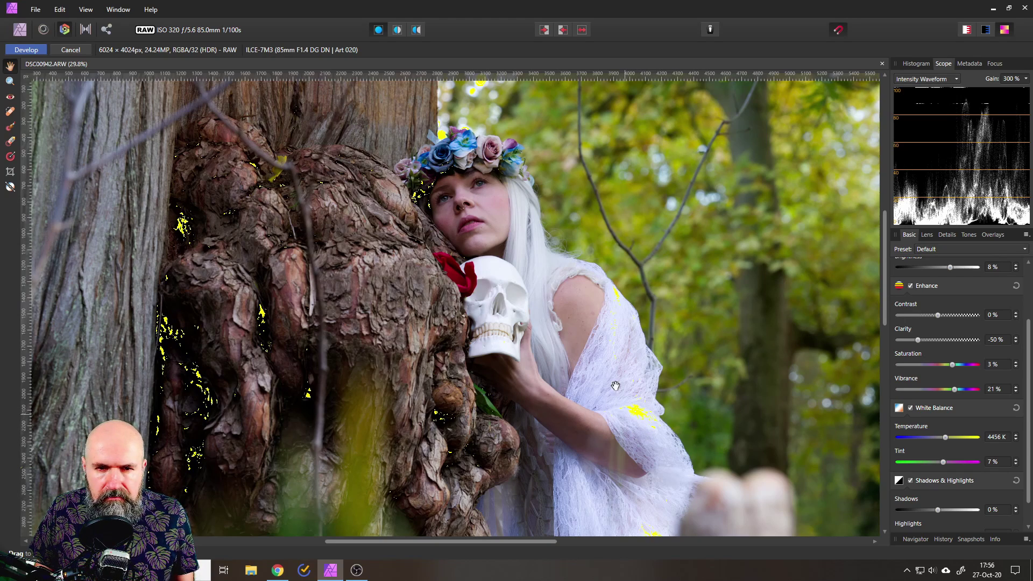
Step: Warm the White Balance to Temperature 4785 K with Tint 11%
scroll(552, 326, up, 1)
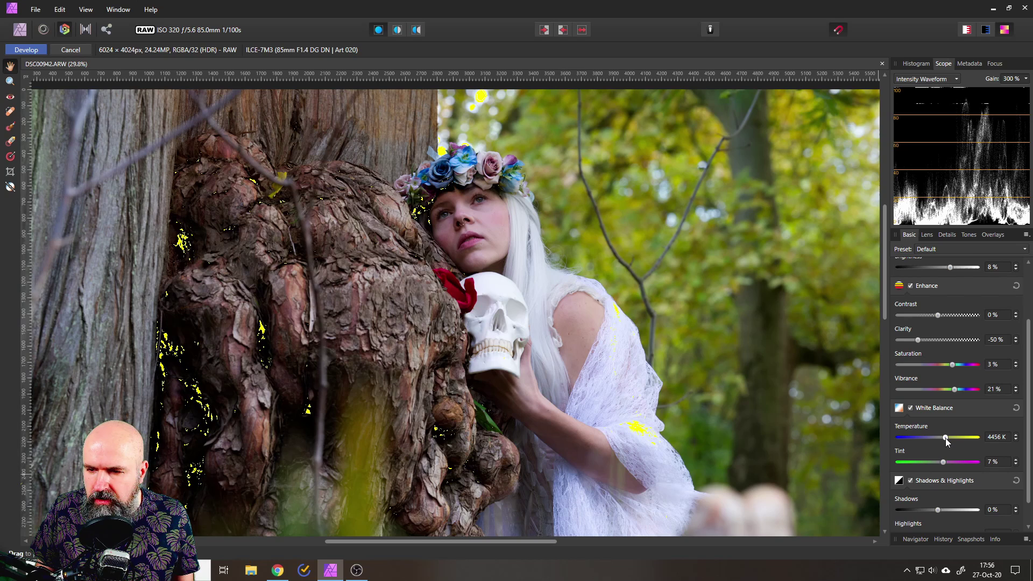
drag(945, 439, 949, 440)
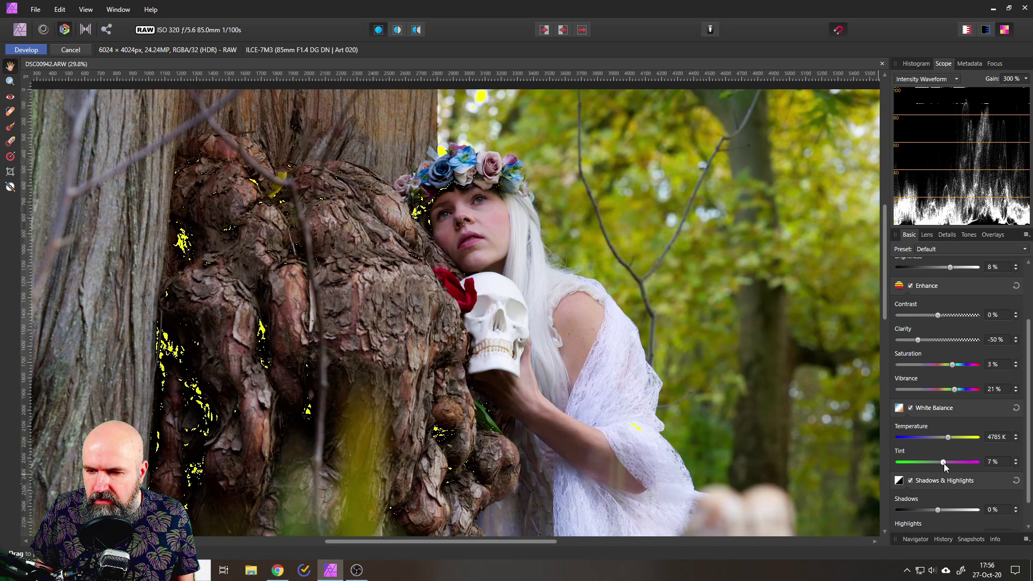
drag(944, 464, 947, 464)
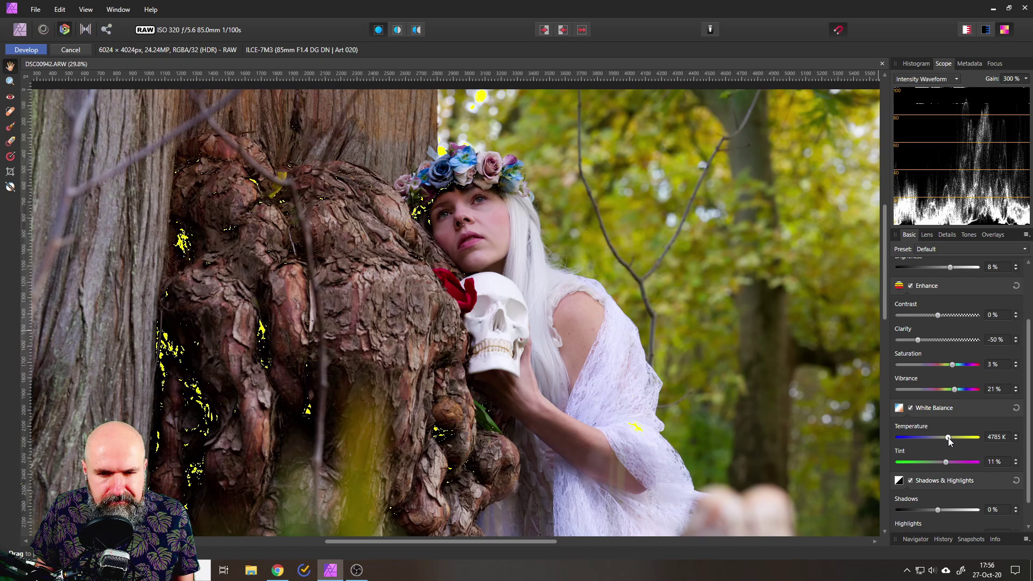
scroll(953, 444, down, 1)
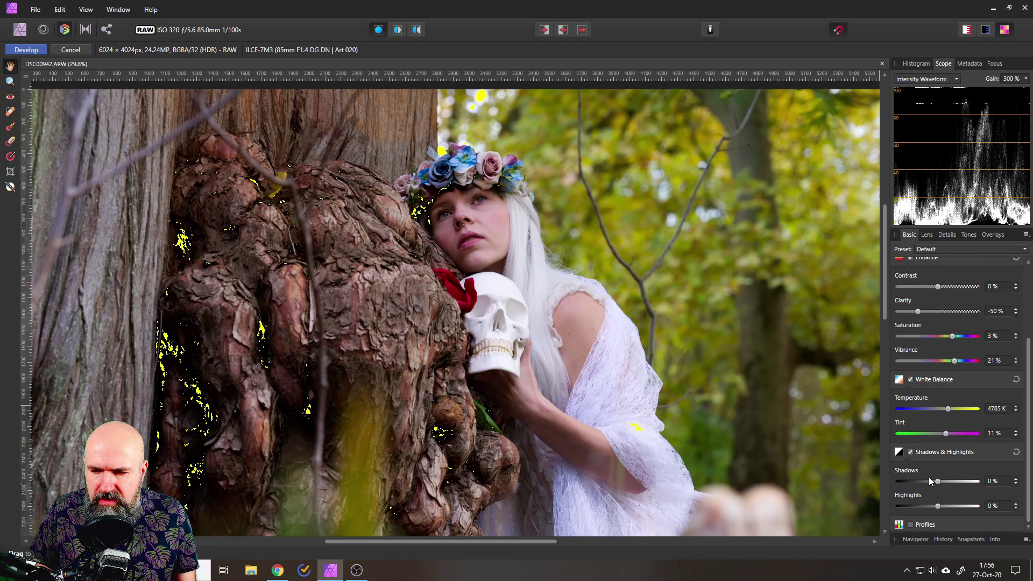
Step: Pull Highlights down to -18% and lift Shadows to 13% for the dark bark
mouse_move(938, 507)
mouse_down()
mouse_move(956, 507)
mouse_move(931, 510)
mouse_up()
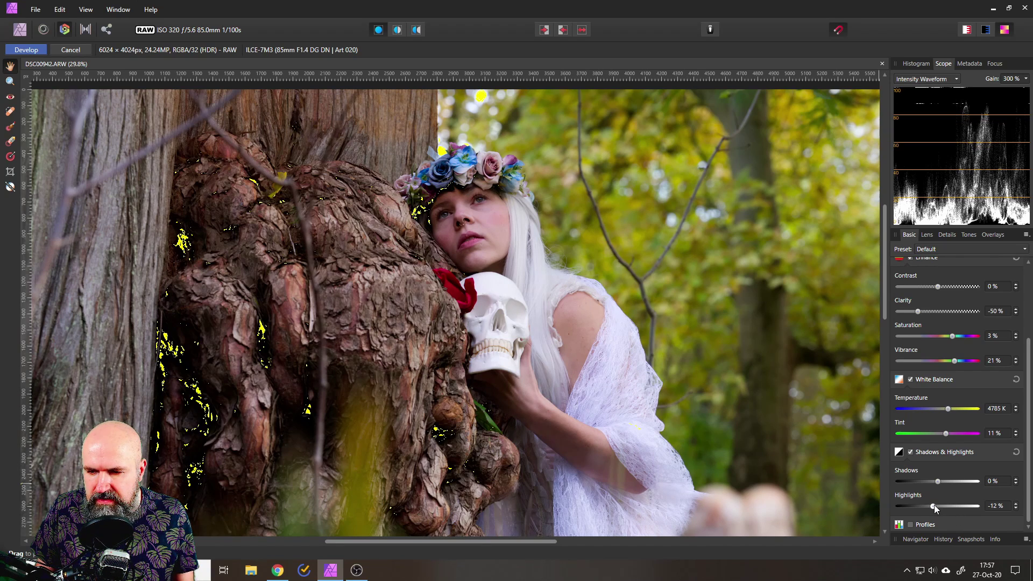
drag(934, 505, 930, 505)
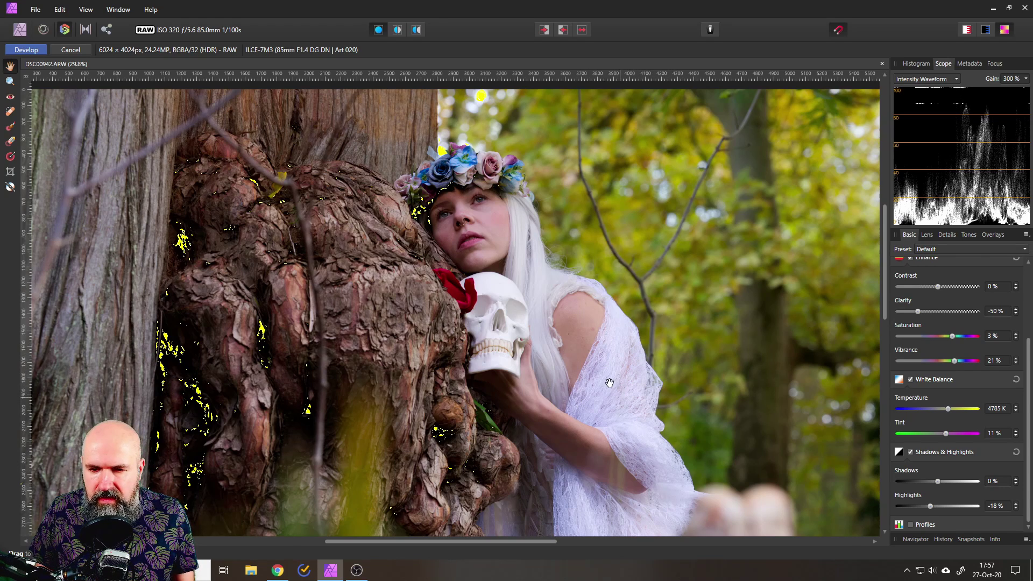
drag(938, 481, 943, 481)
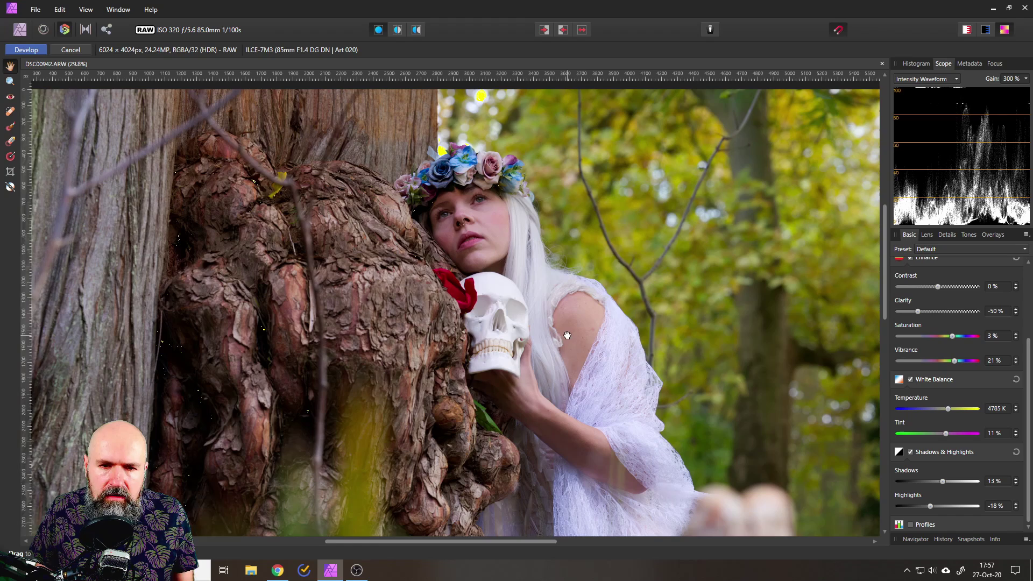
drag(559, 339, 540, 336)
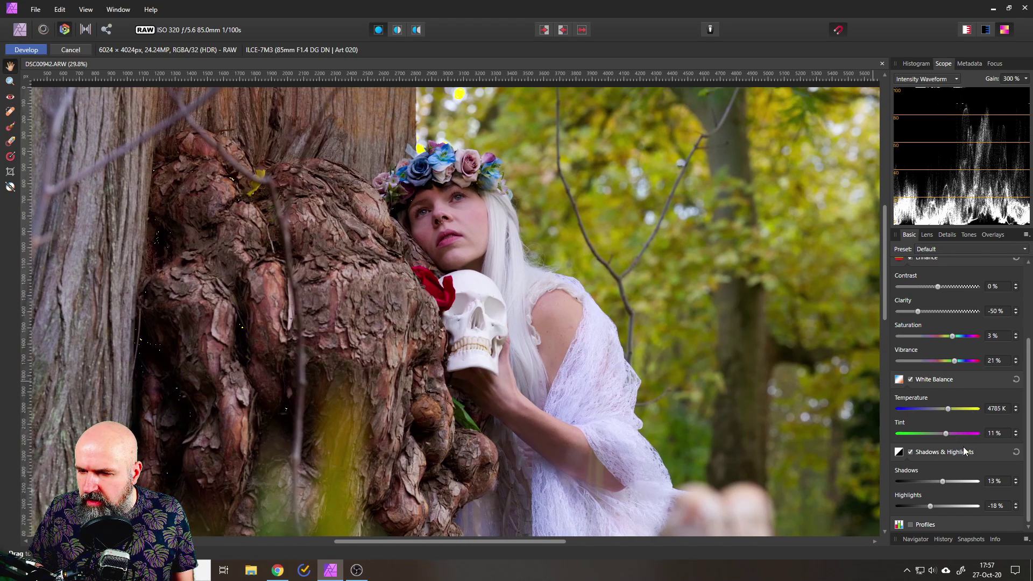
Step: Compare the edit with the original in Split Before/After view, then return to the full view
scroll(963, 447, up, 2)
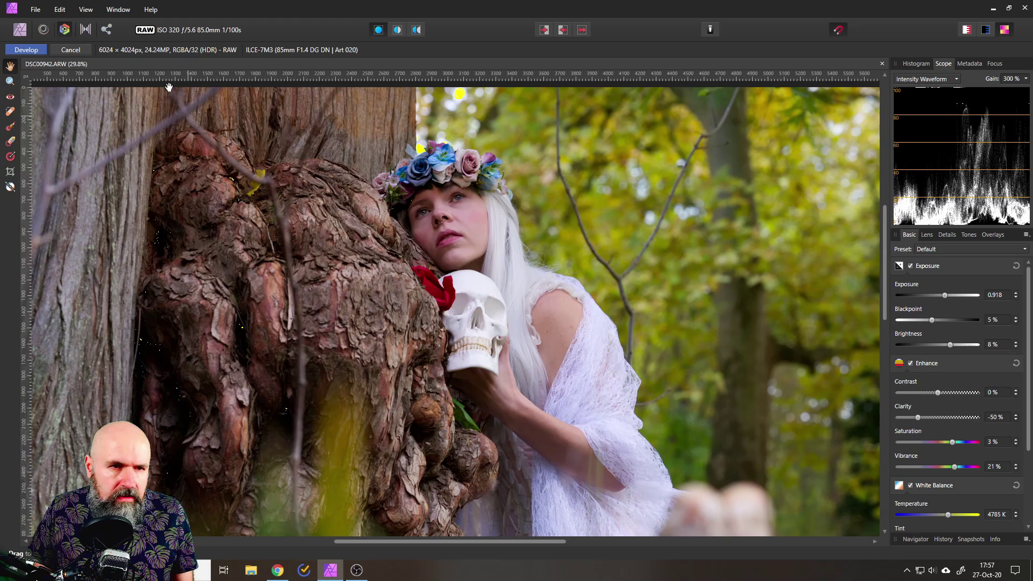
click(398, 30)
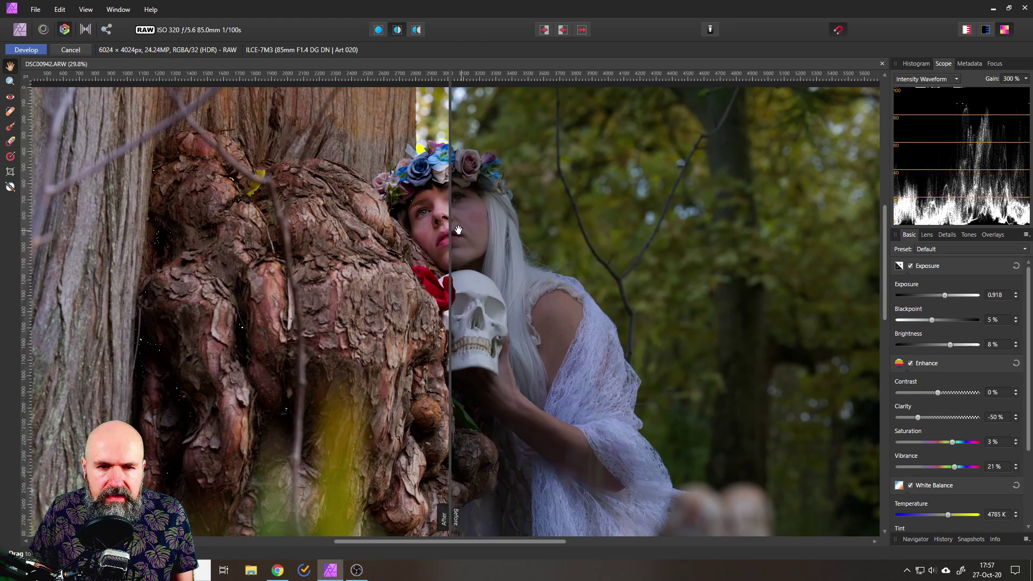
drag(450, 230, 3, 217)
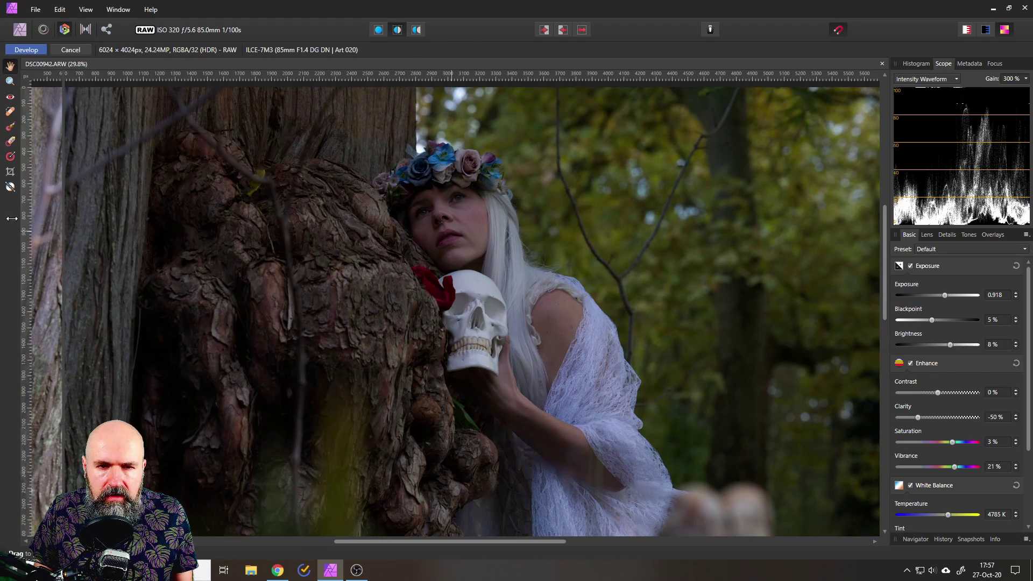
drag(12, 219, 836, 229)
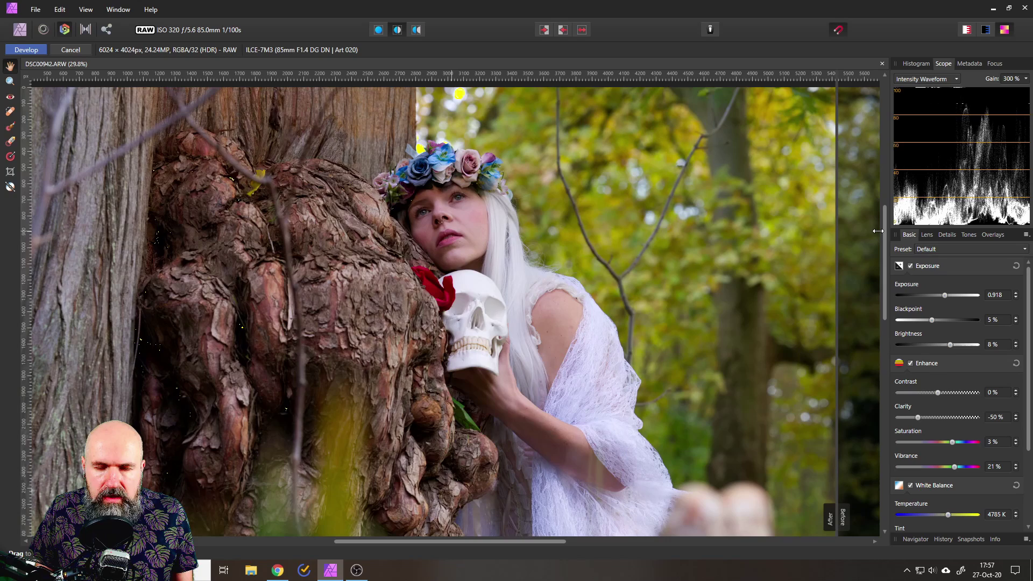
drag(878, 231, 460, 123)
key(s)
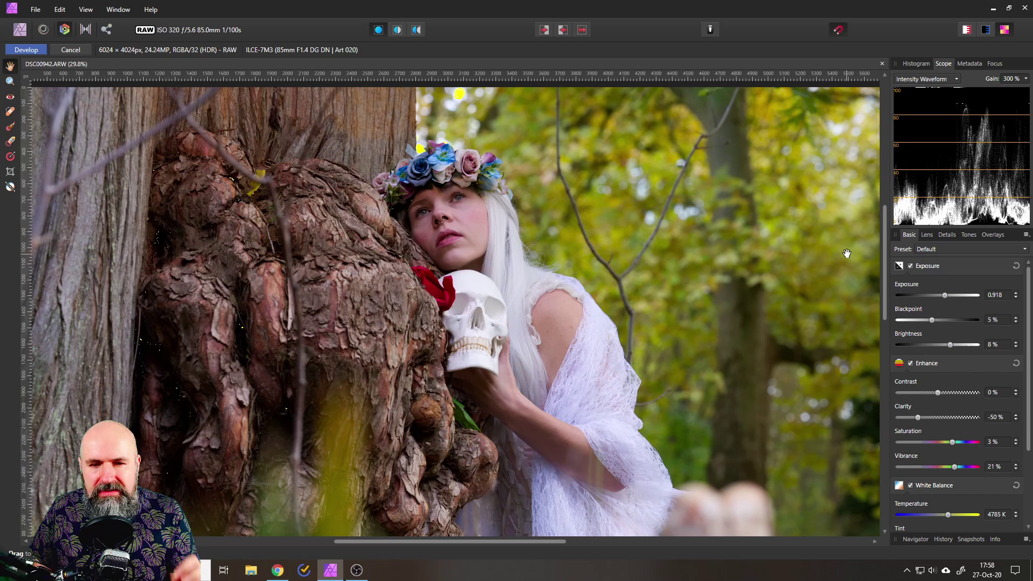
Step: Try Detail Refinement at Radius 25%, switch it back off, and show the Overlays list
click(947, 237)
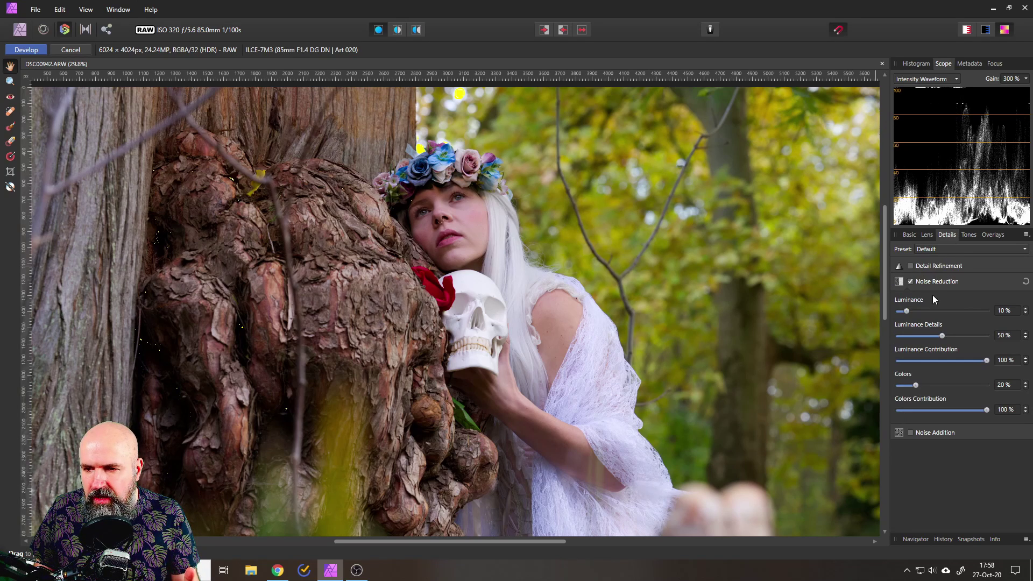
click(930, 268)
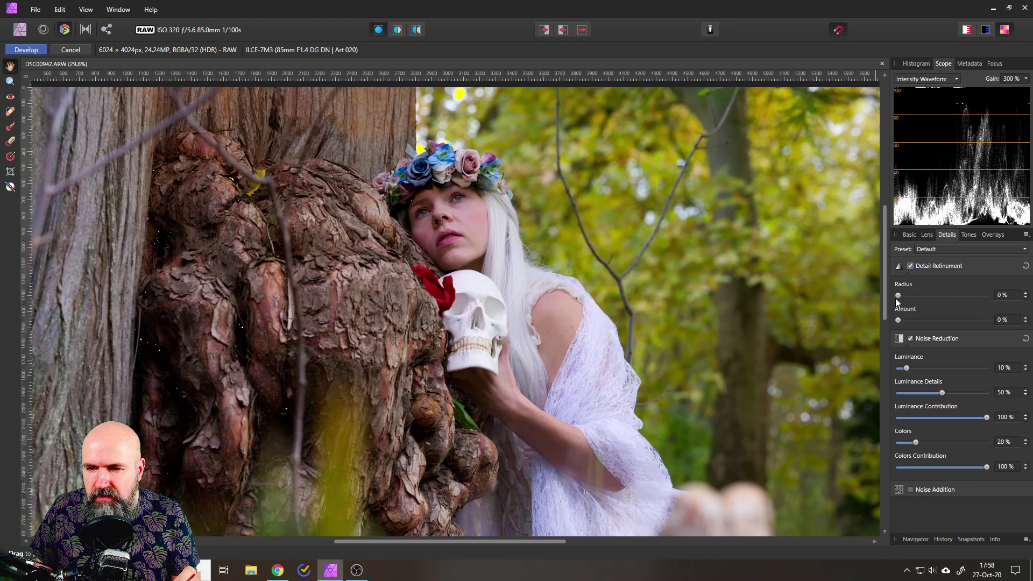
drag(901, 295, 967, 321)
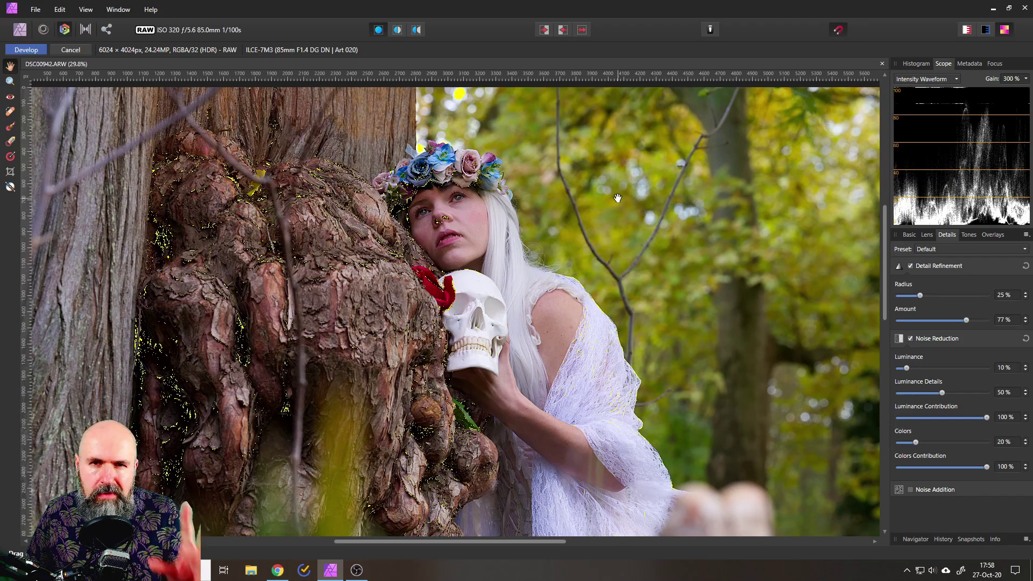
click(910, 266)
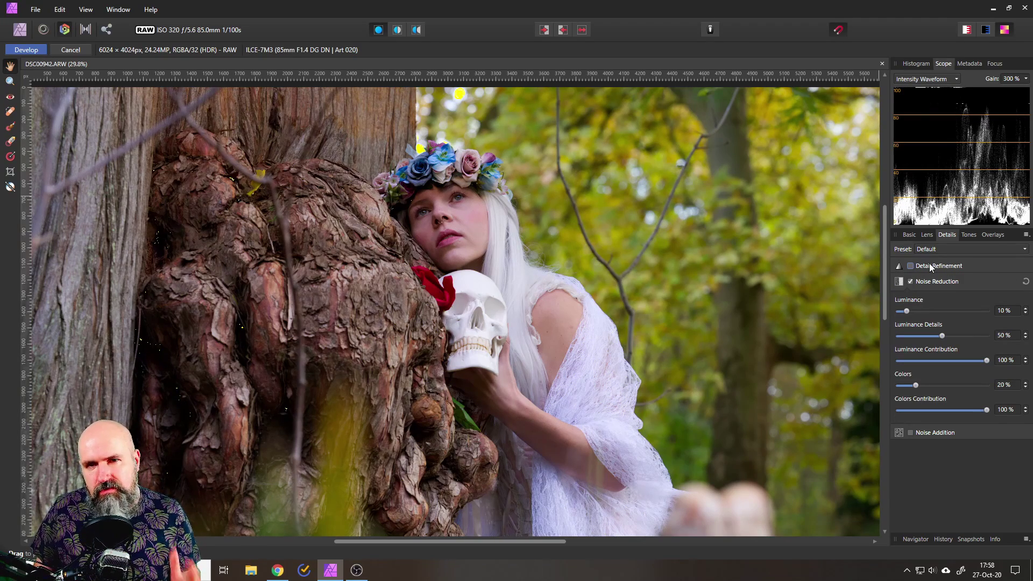
click(994, 235)
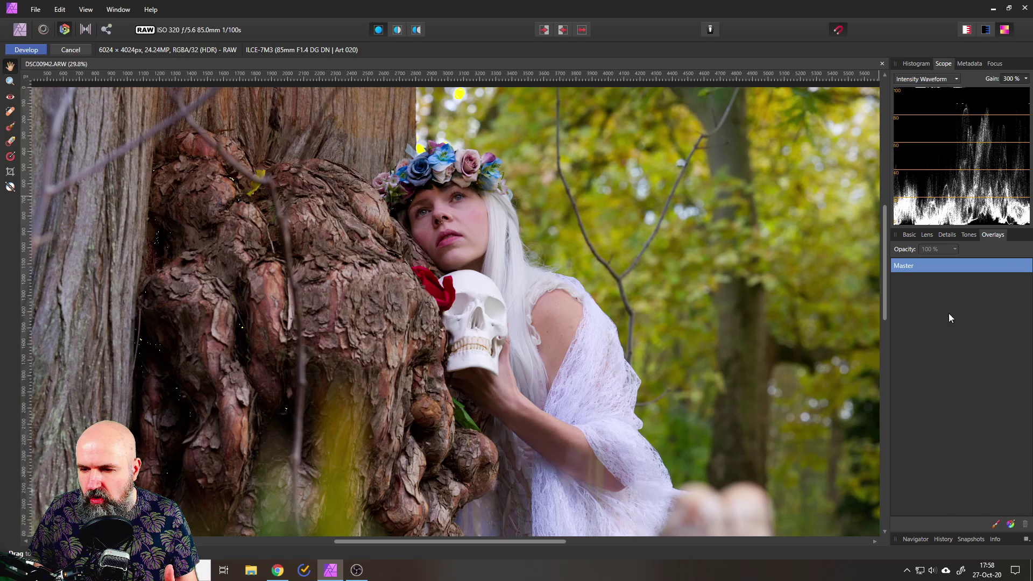
Step: Add a brush overlay on the face, trial a lower overlay exposure, then delete it
click(996, 526)
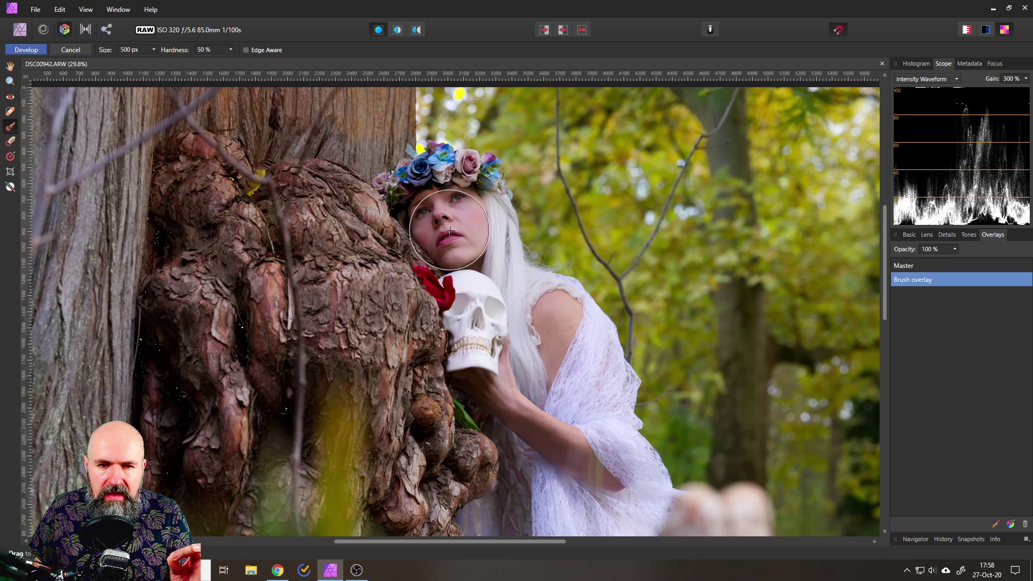
mouse_move(455, 200)
mouse_down()
mouse_move(417, 209)
mouse_move(457, 229)
mouse_move(463, 269)
mouse_move(479, 226)
mouse_move(446, 189)
mouse_up()
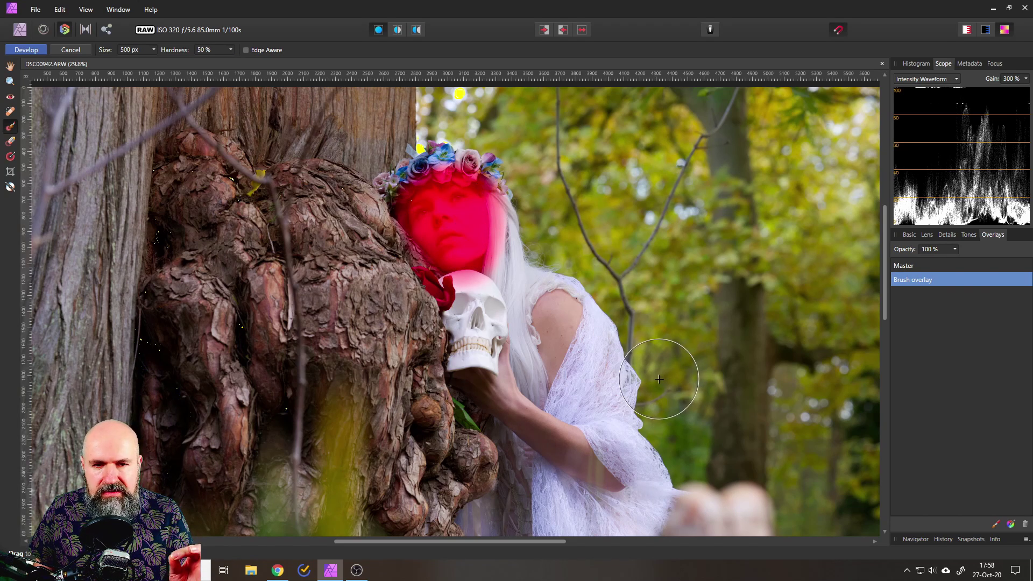
click(947, 237)
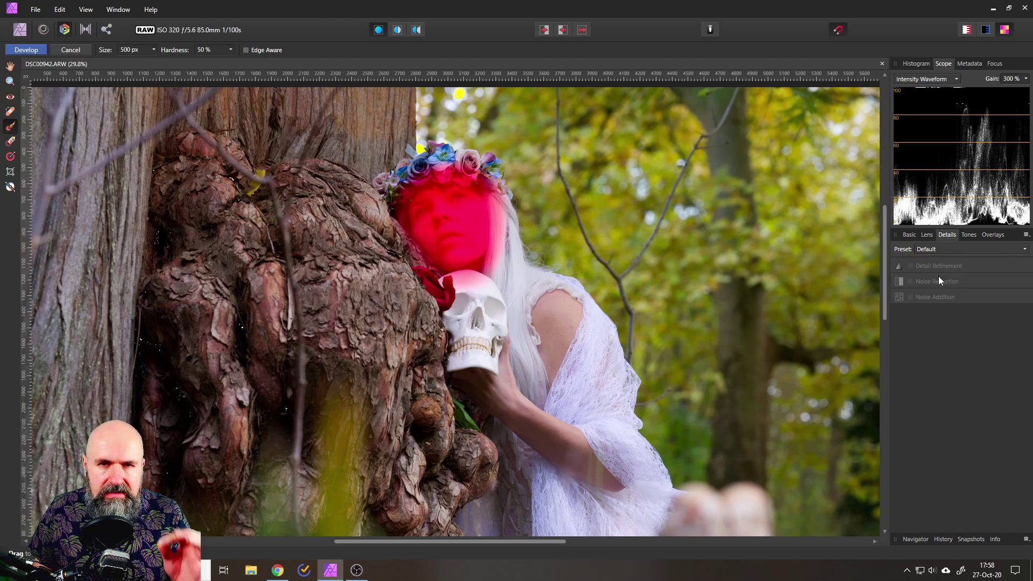
click(909, 235)
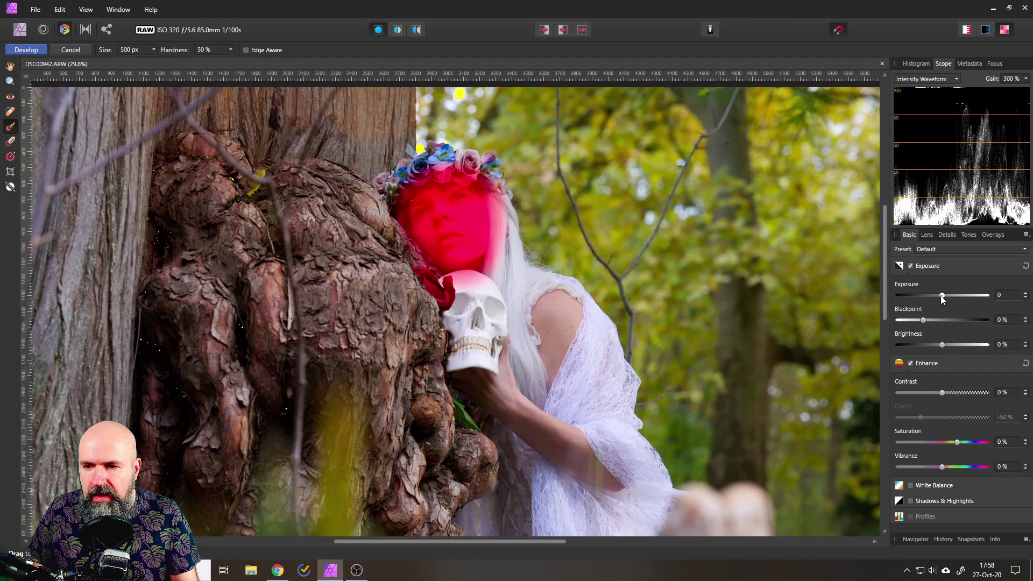
mouse_move(942, 295)
mouse_down()
mouse_move(913, 296)
mouse_move(984, 296)
mouse_move(937, 295)
mouse_up()
click(992, 235)
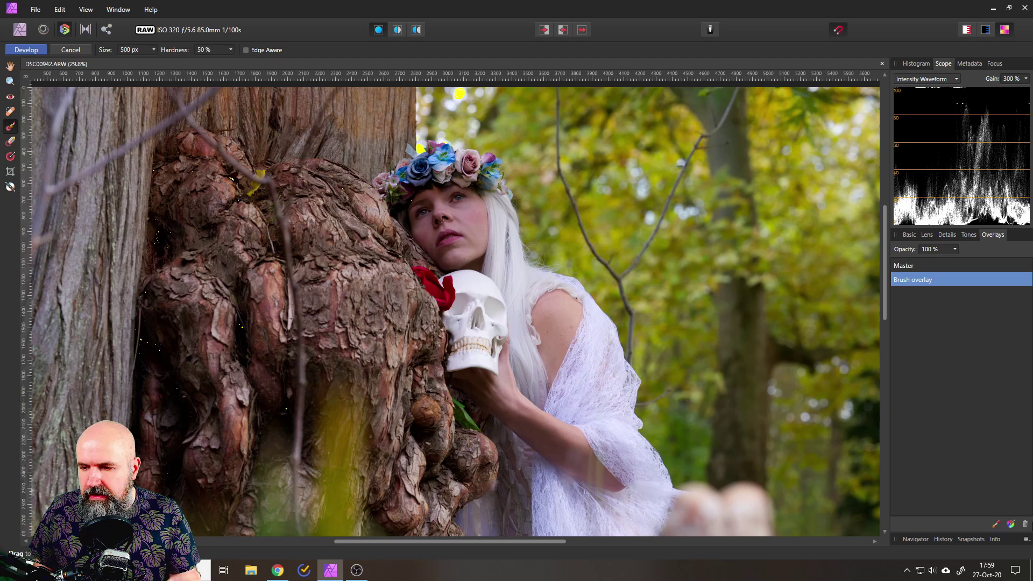
click(1025, 524)
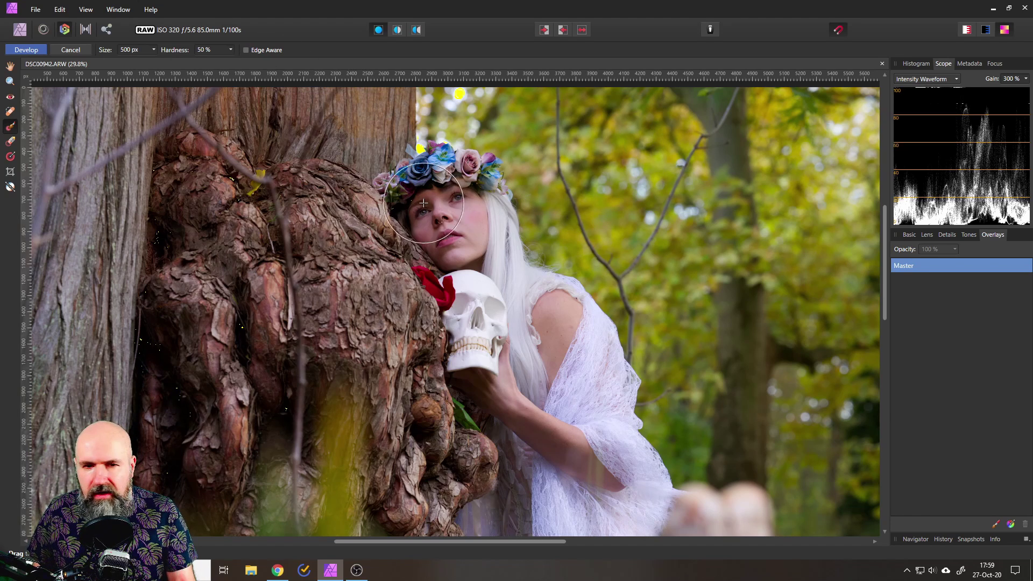
Step: Paint a new brush overlay mask over the woman's face at 100% opacity
mouse_move(425, 231)
mouse_down()
mouse_move(441, 204)
mouse_move(450, 253)
mouse_up()
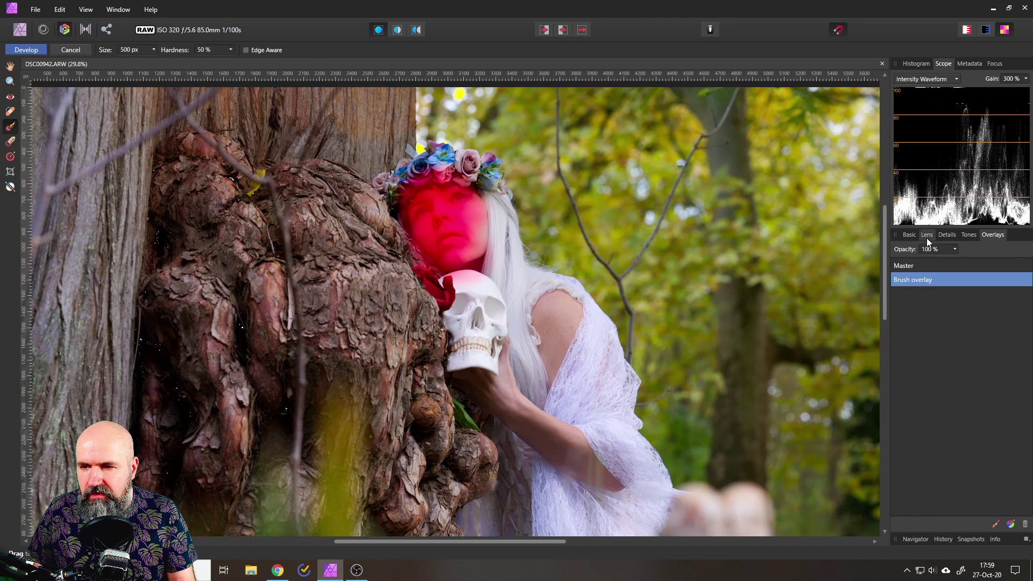
click(954, 251)
drag(954, 260, 916, 259)
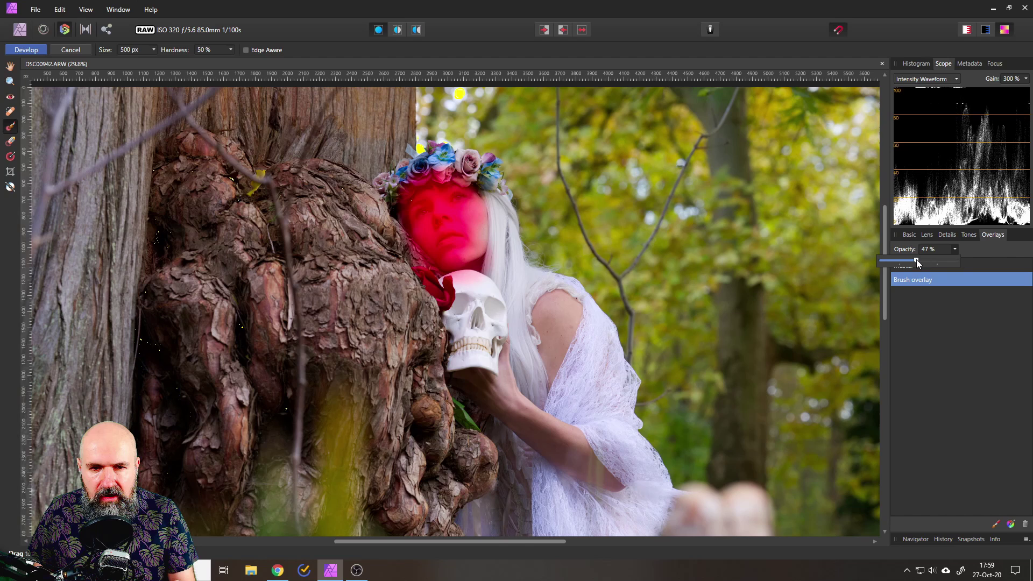
click(957, 248)
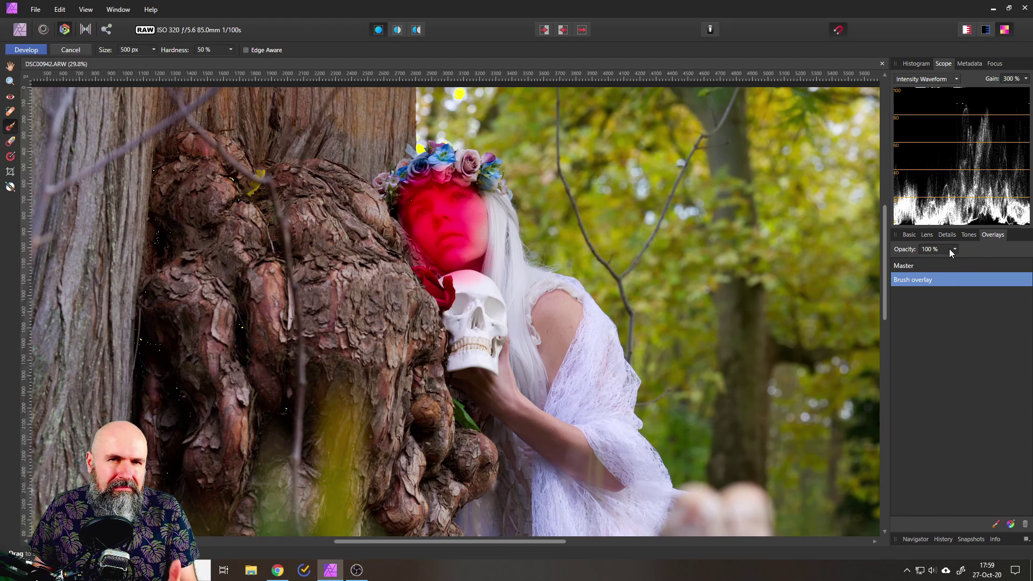
click(935, 248)
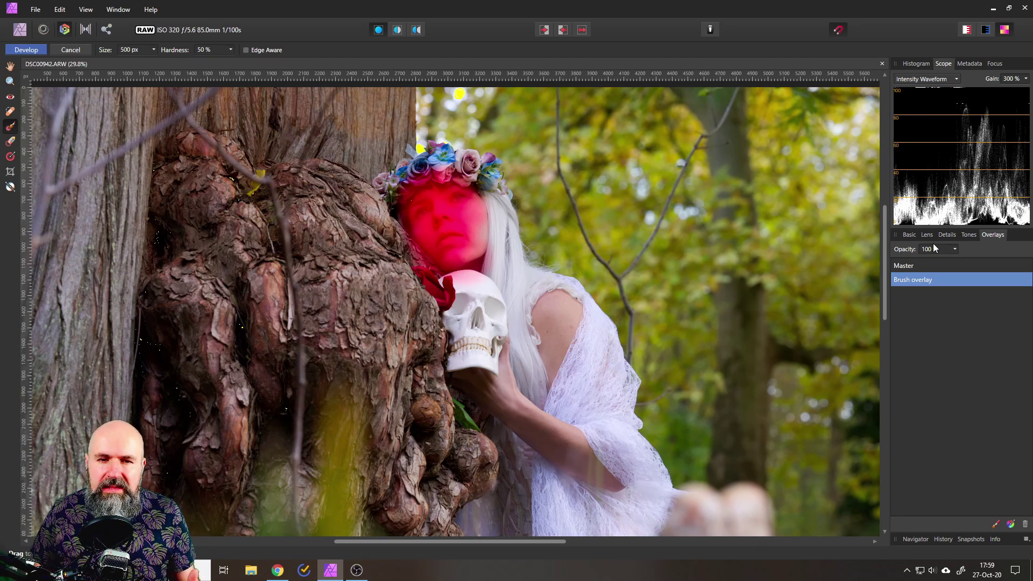
key(Return)
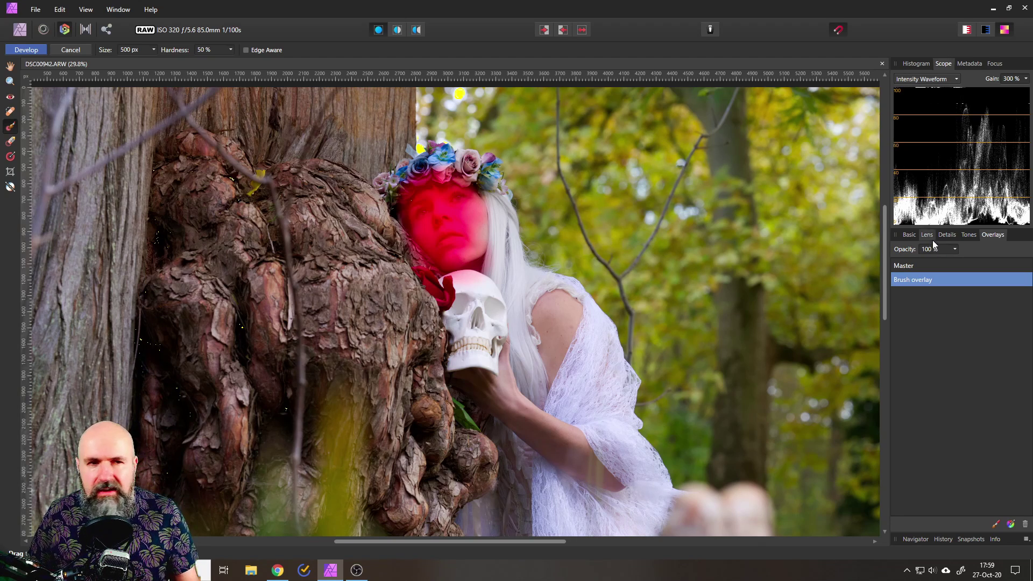
Step: Delete the Brush overlay so only Master remains, then inspect the portrait up close
click(1028, 528)
scroll(494, 372, up, 2)
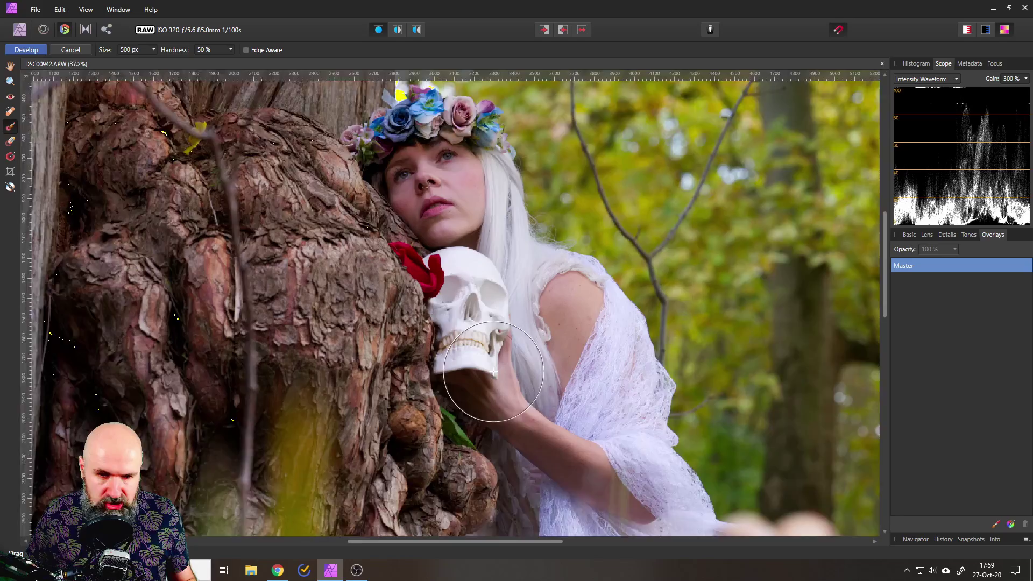
scroll(493, 372, up, 4)
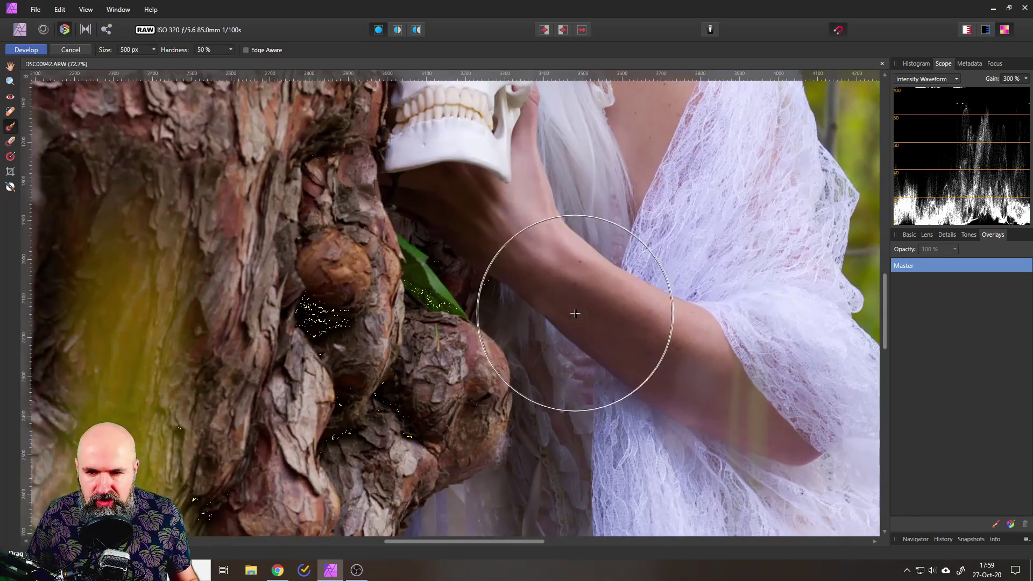
scroll(538, 269, down, 5)
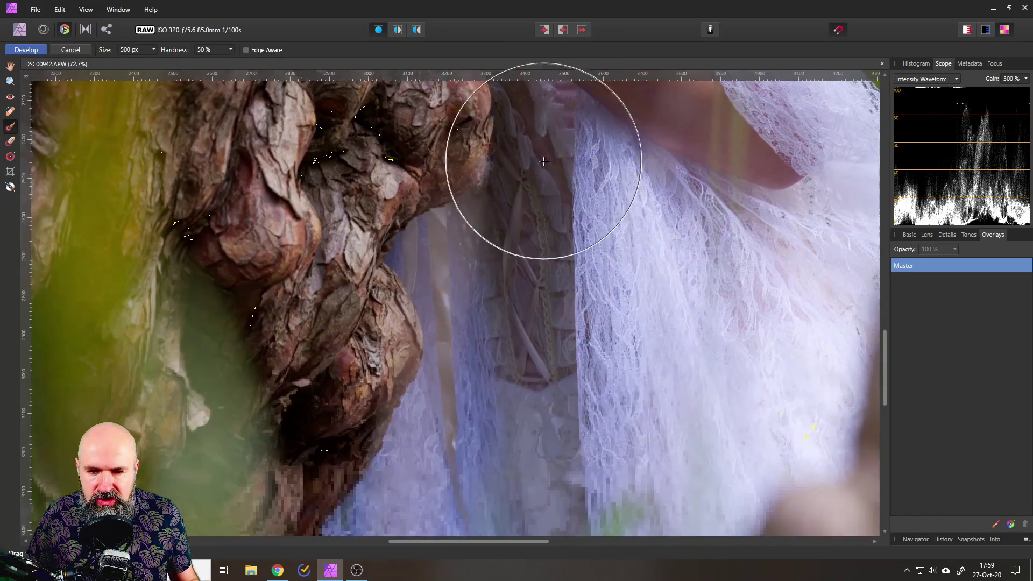
scroll(500, 283, down, 4)
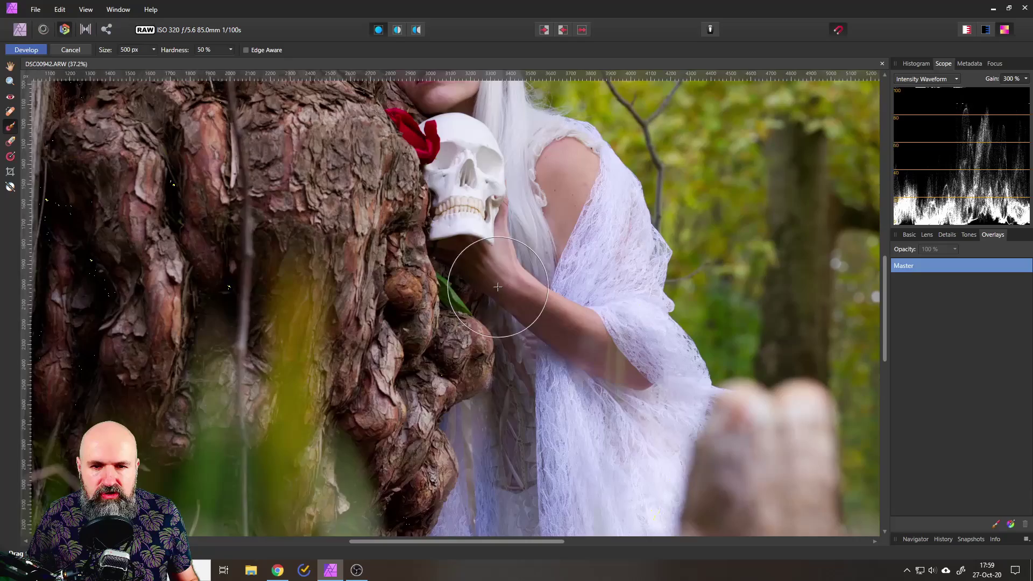
scroll(494, 285, up, 4)
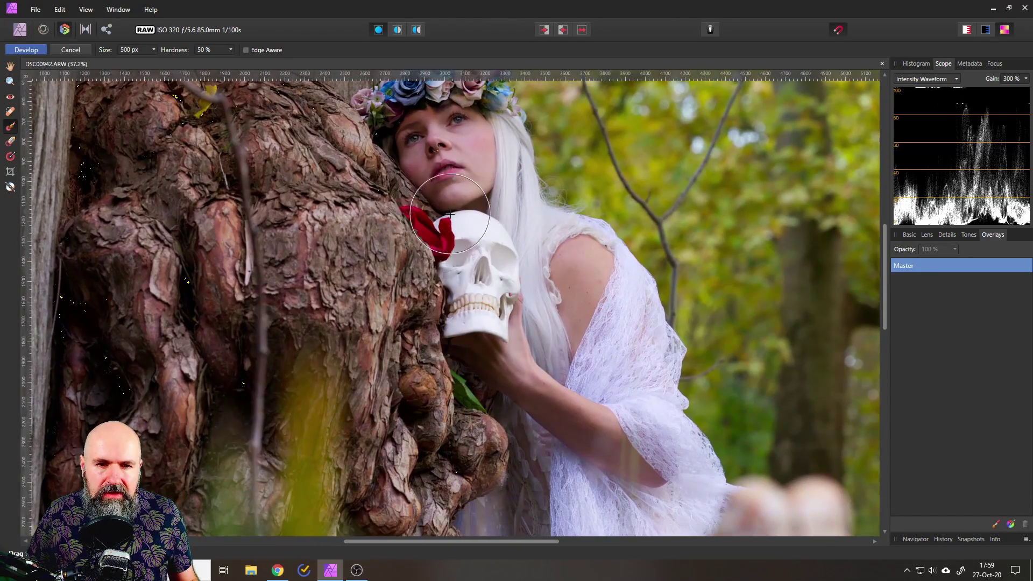
scroll(450, 214, down, 1)
scroll(500, 301, down, 1)
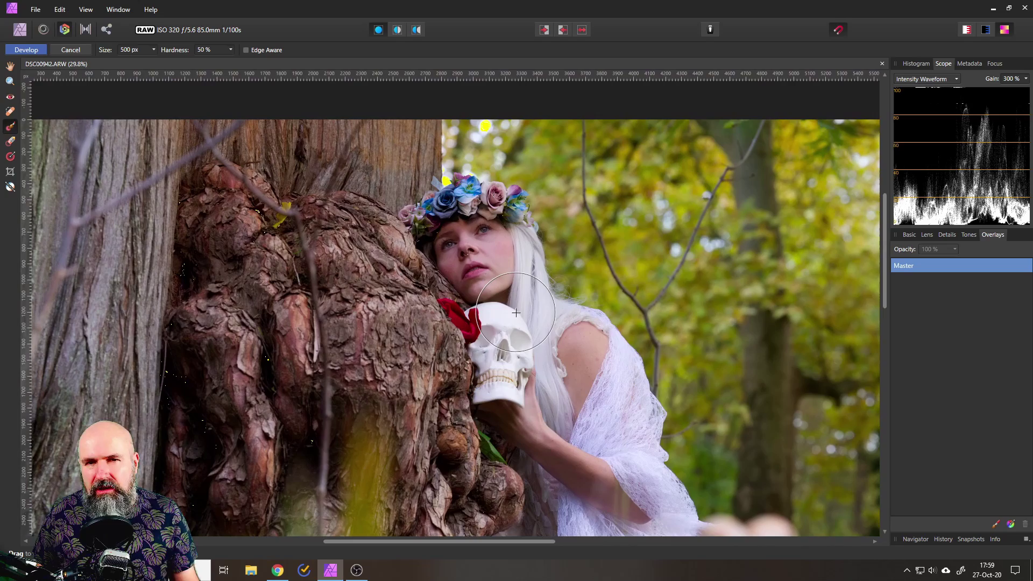
scroll(521, 275, down, 2)
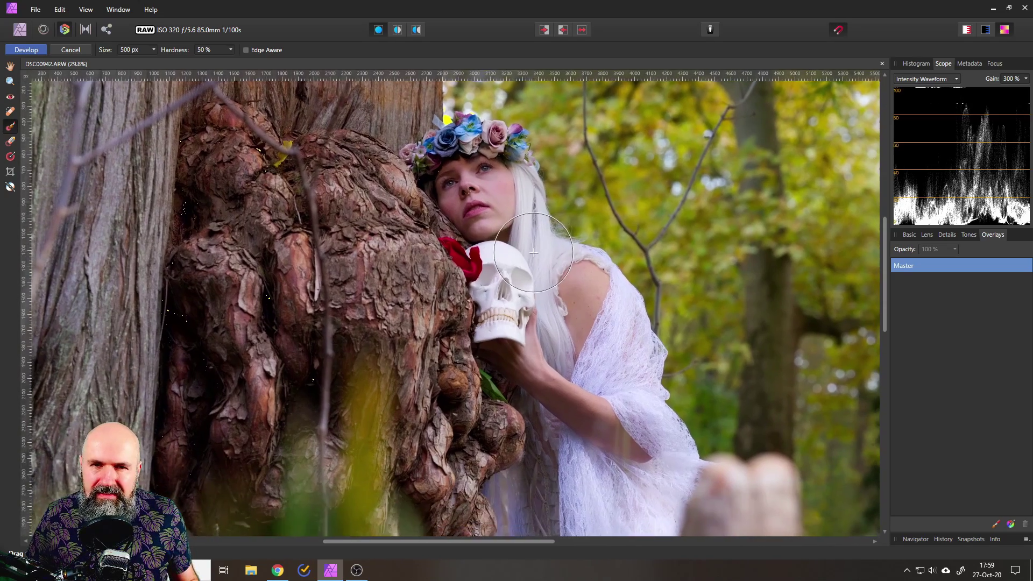
scroll(522, 268, left, 1)
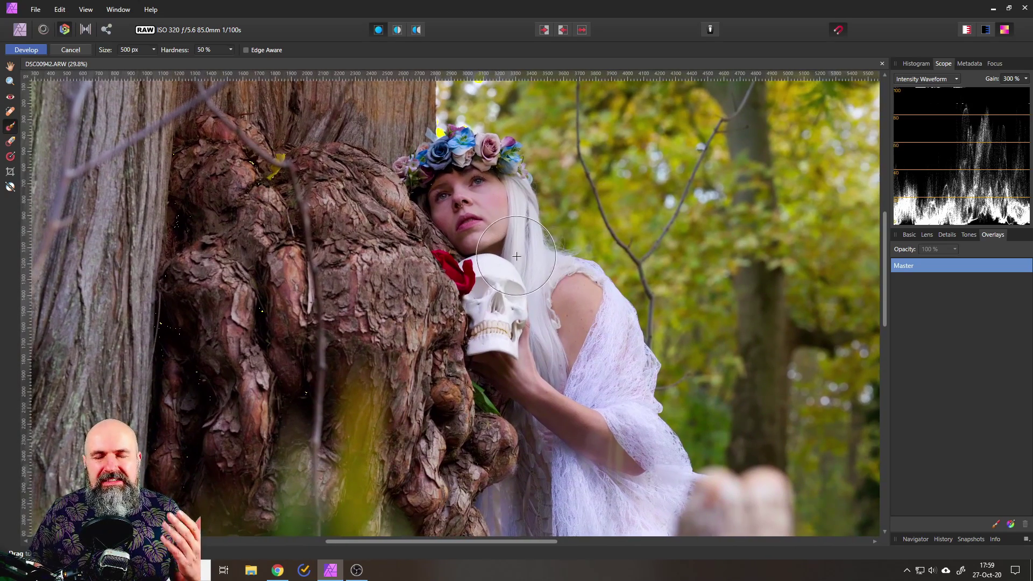